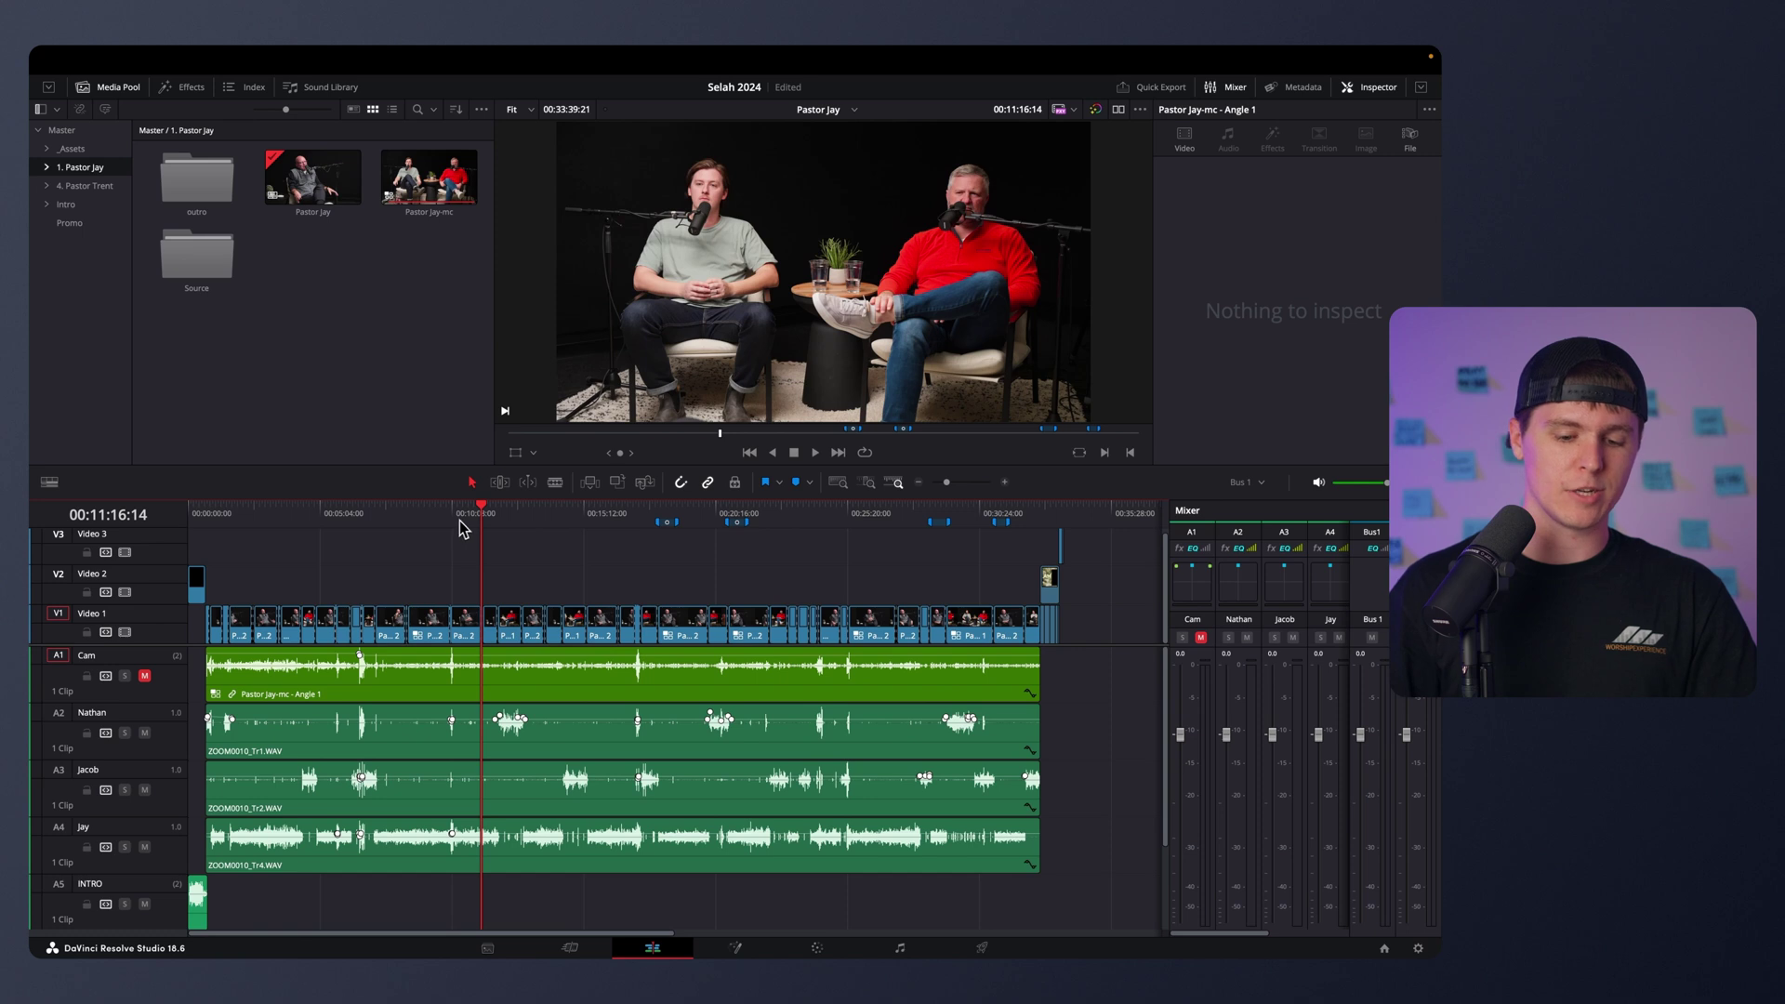
# Play the soloed Cam track from about 00:10:05, then stop playback.
pyautogui.click(452, 517)
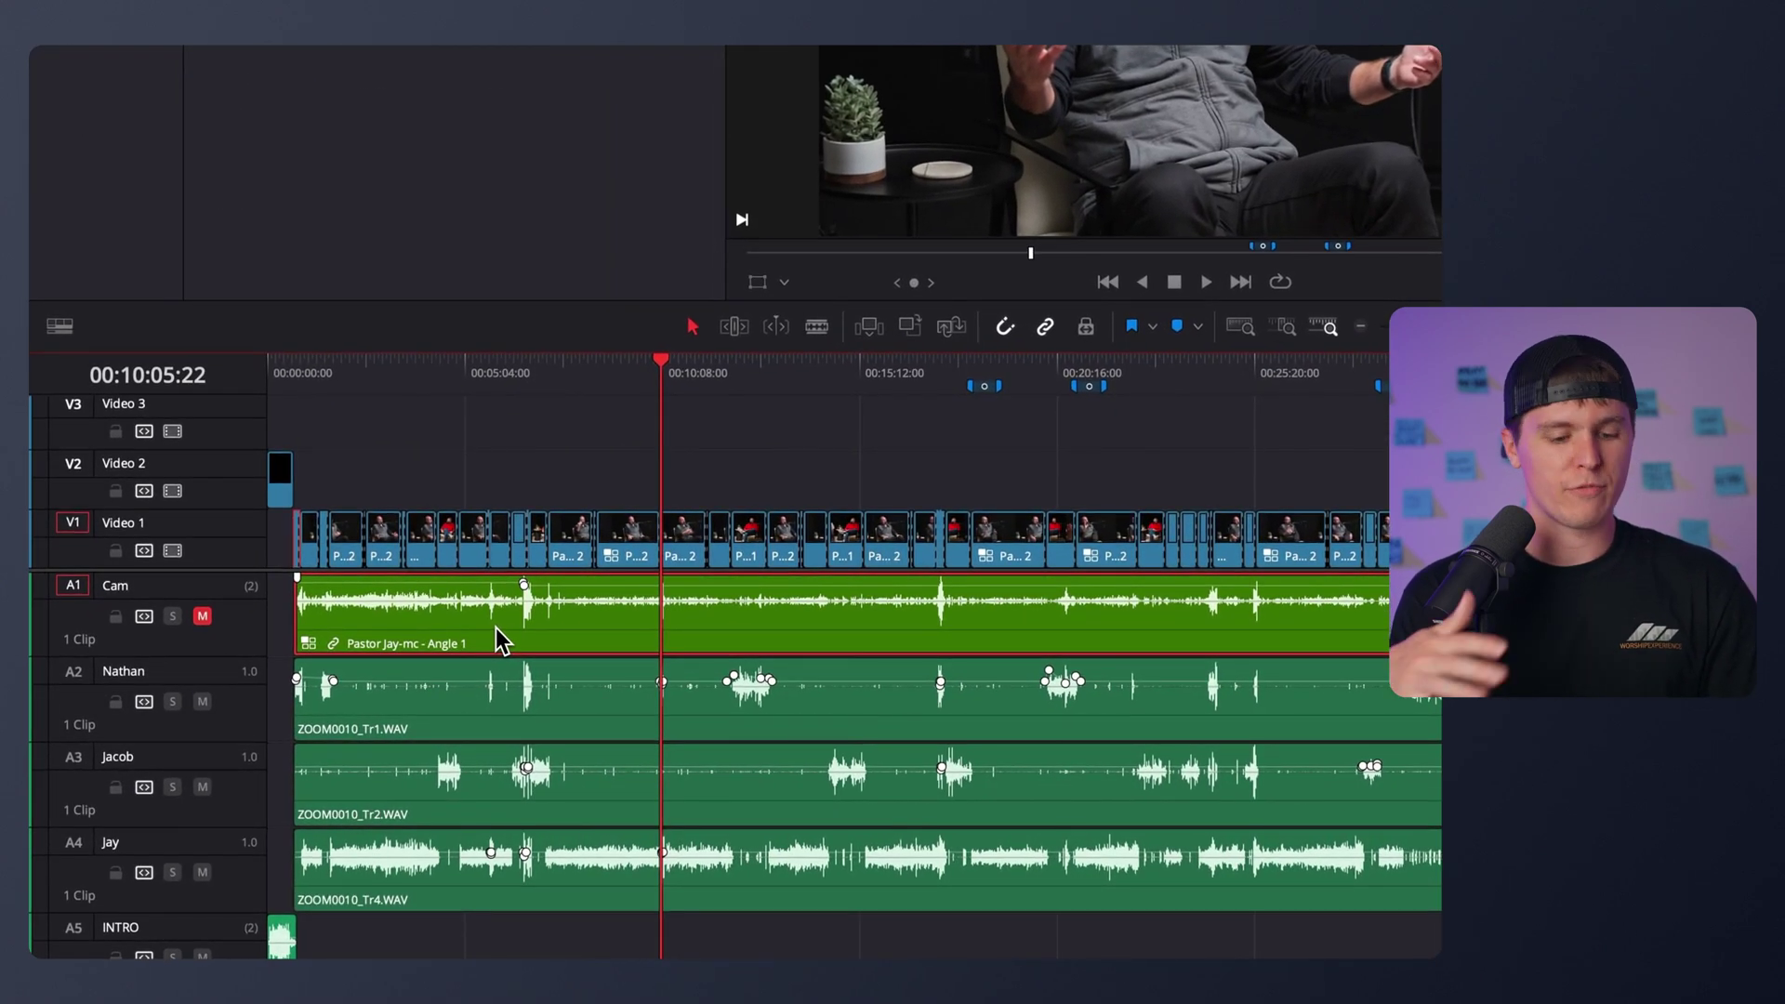
pyautogui.press('space')
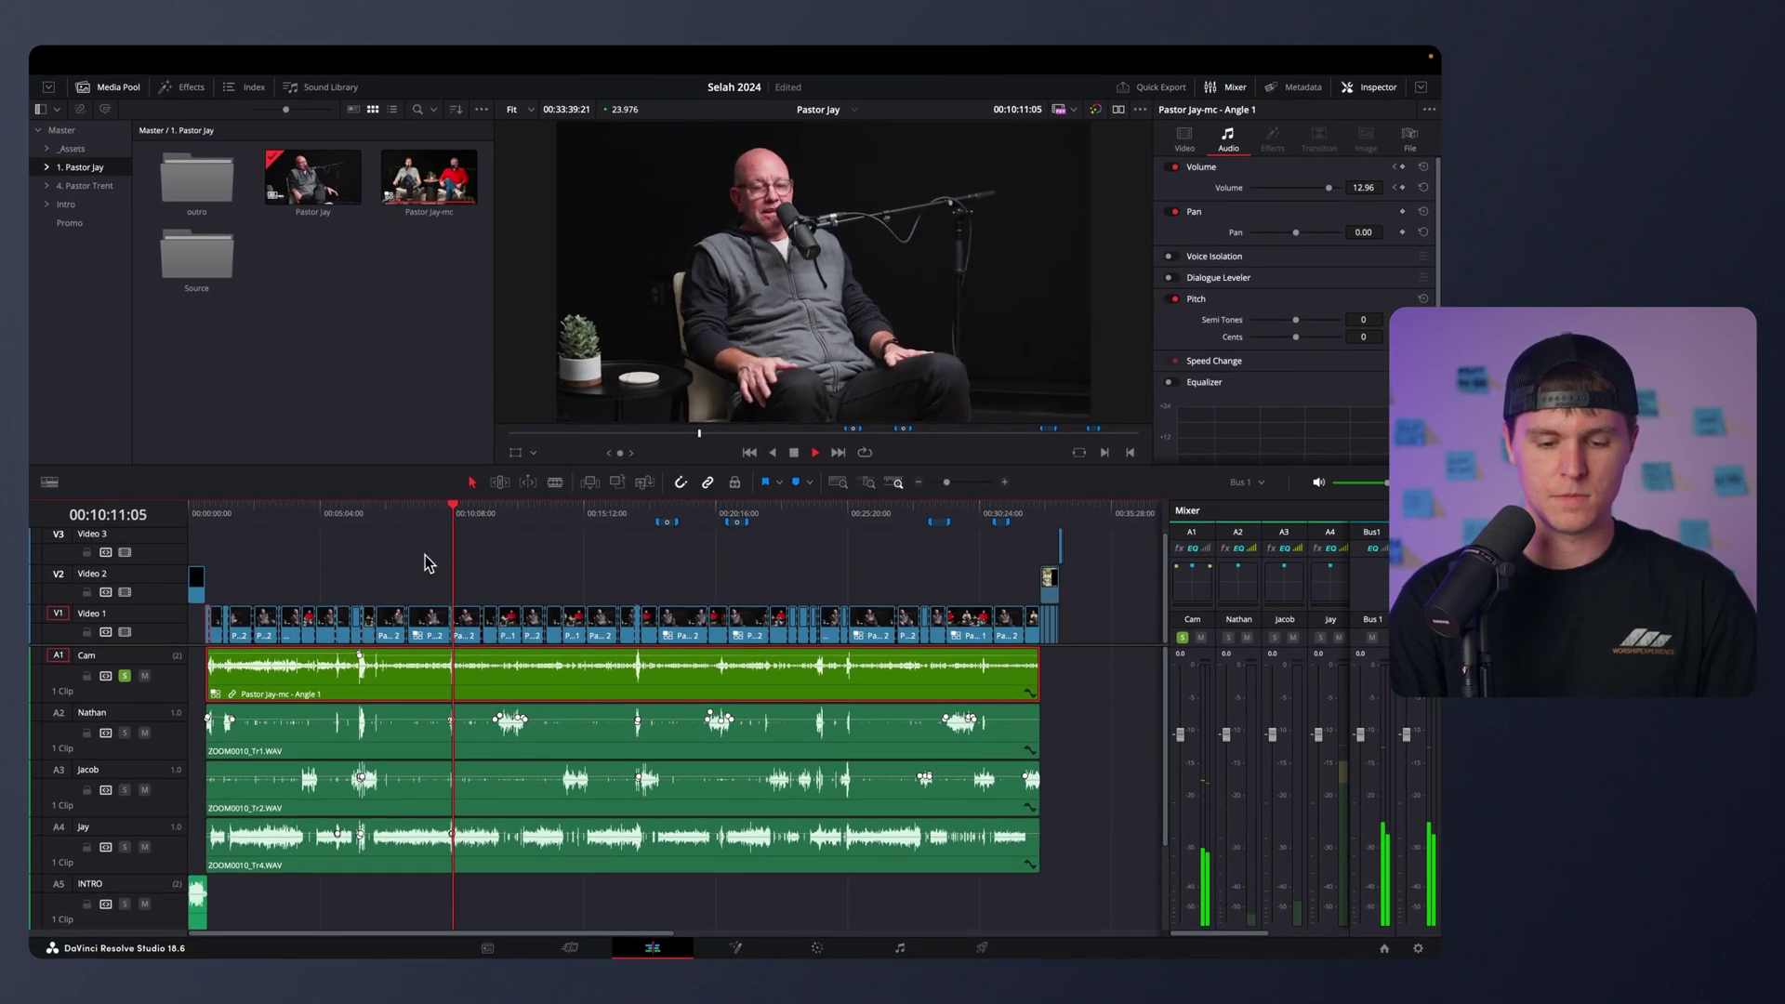
pyautogui.press('space')
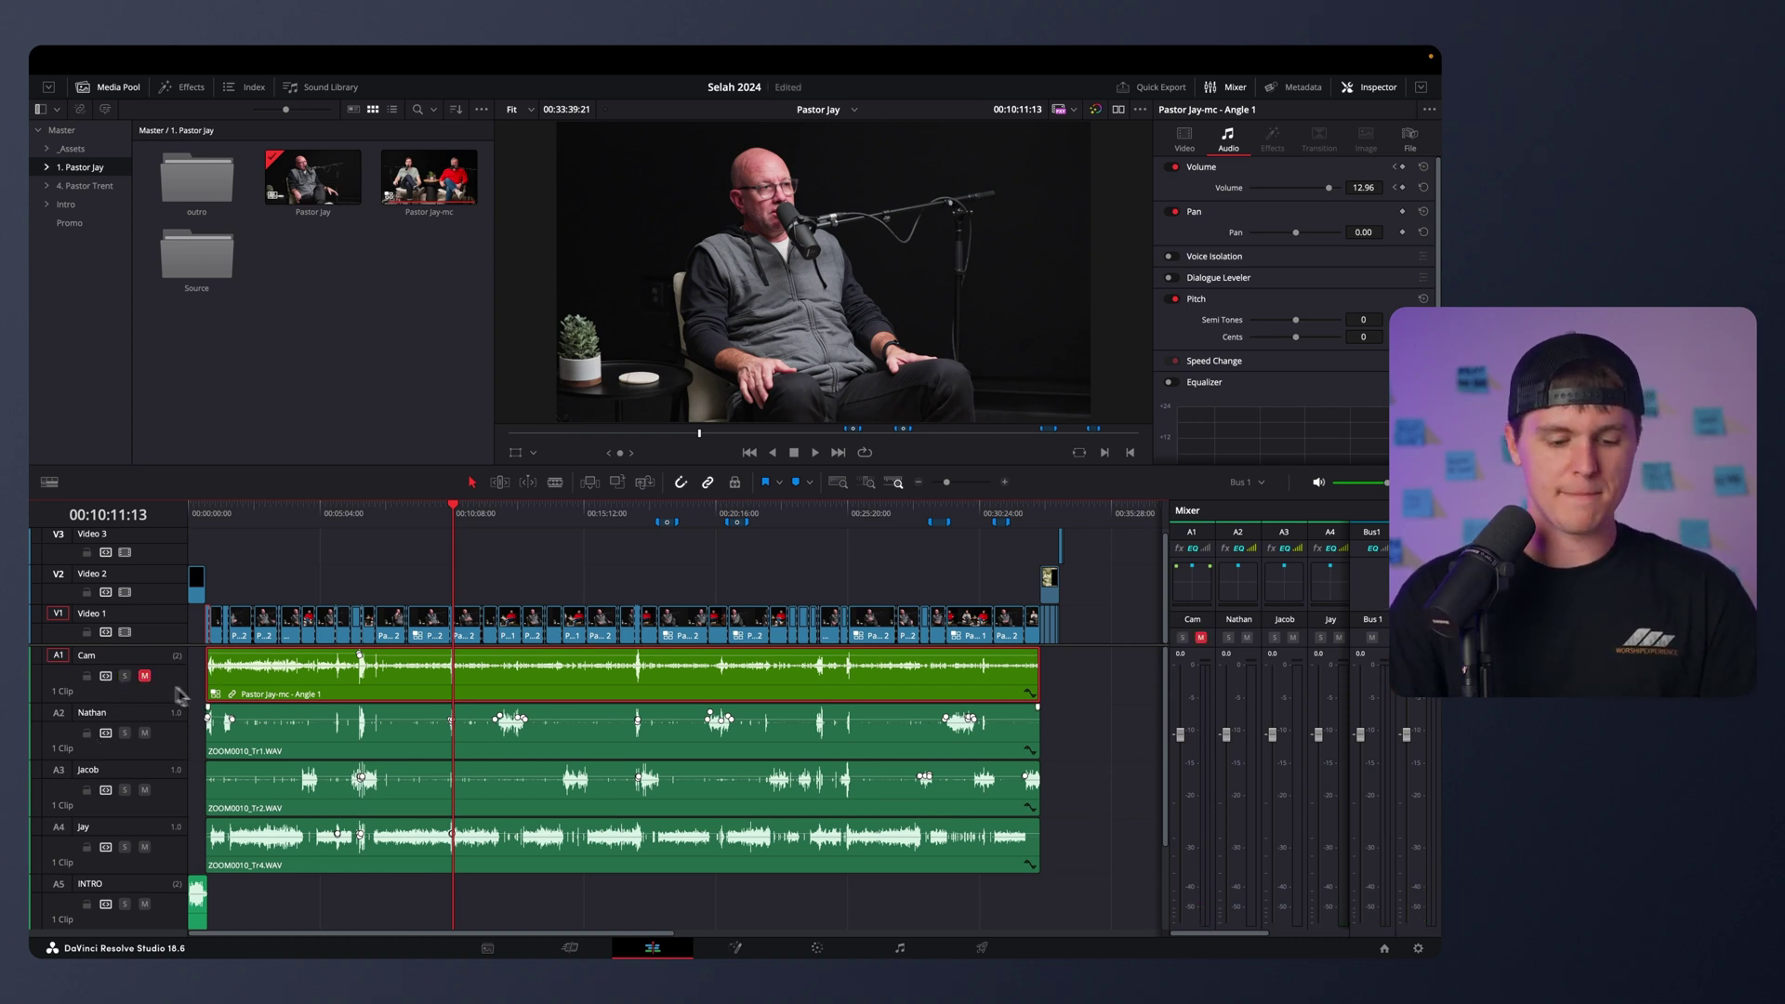
pyautogui.scroll(-3, 156, 688)
# Return to the timeline start and zoom in on the intro audio.
pyautogui.click(277, 862)
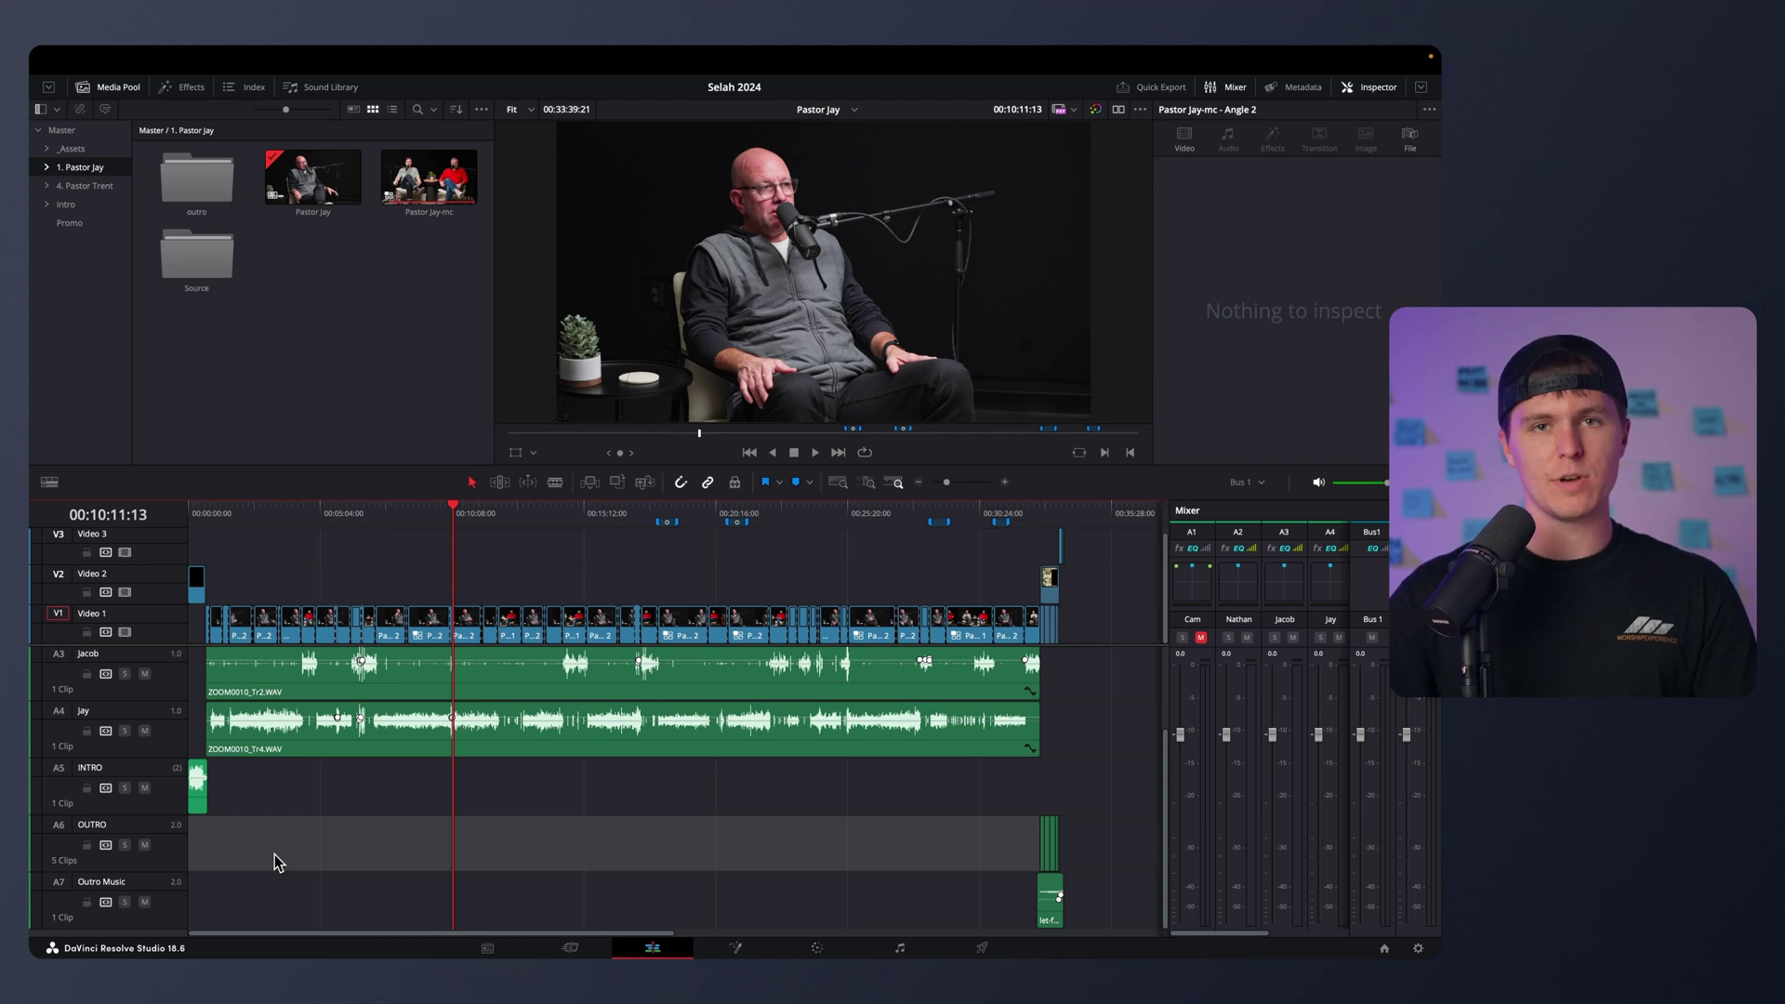
pyautogui.scroll(2, 140, 700)
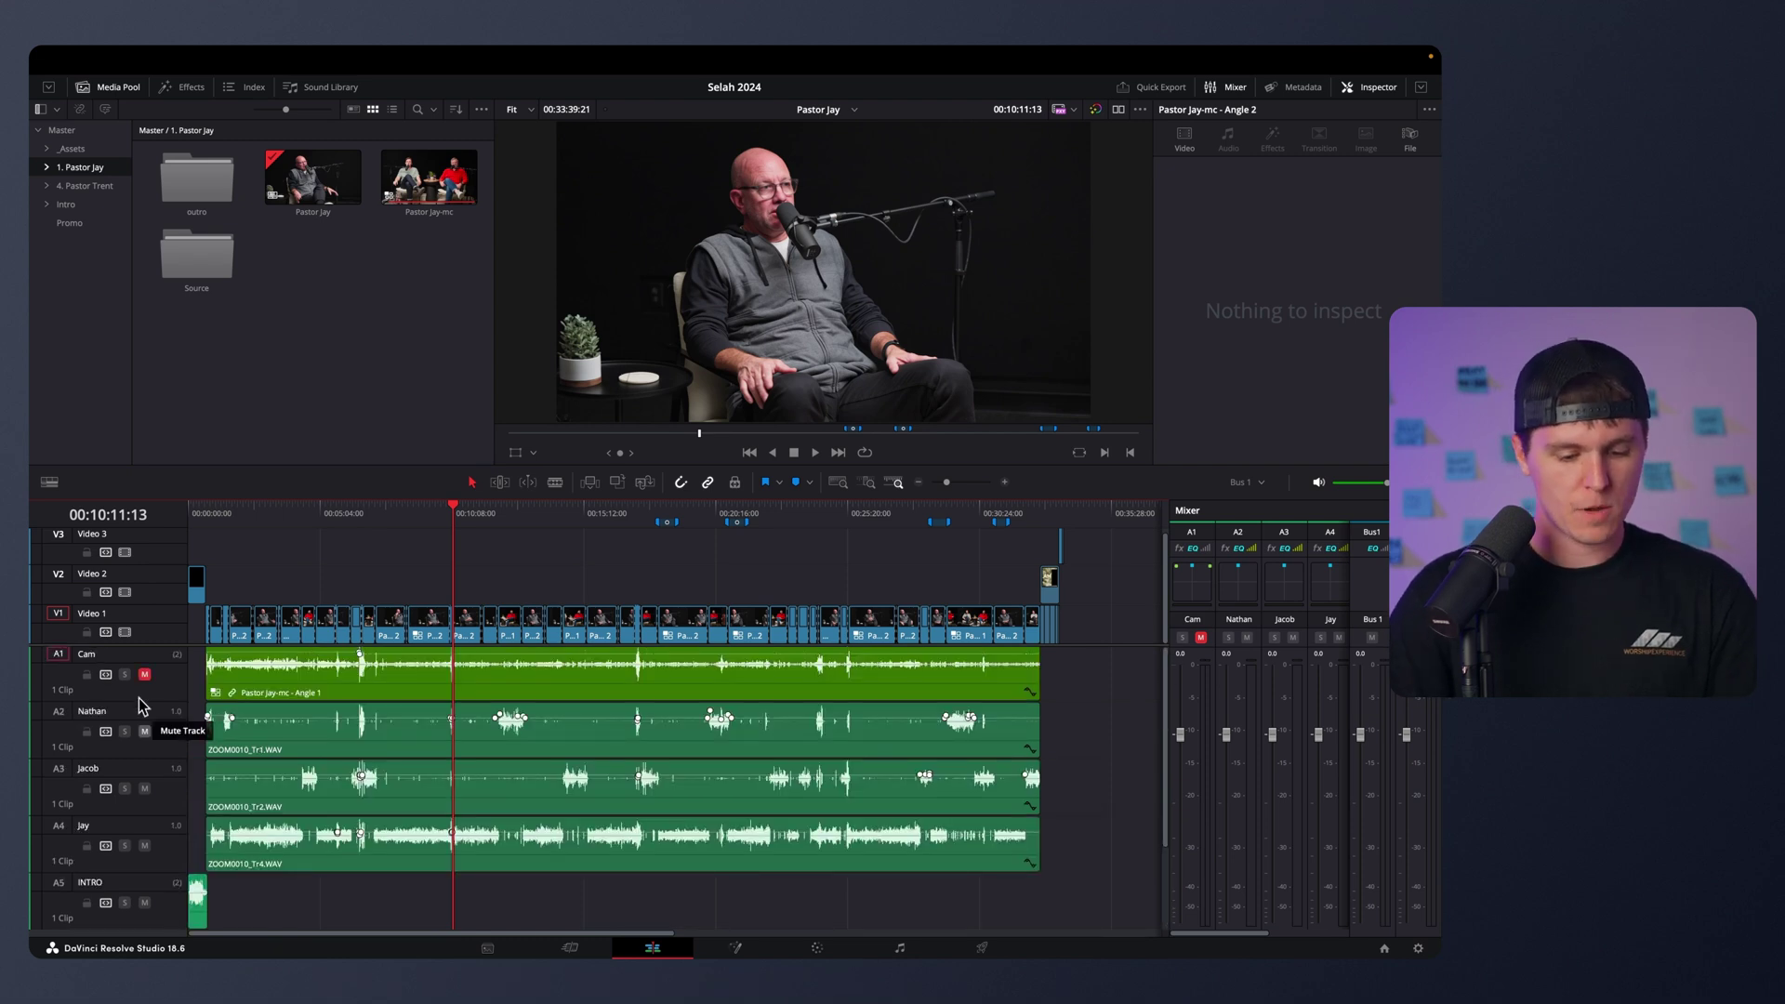
pyautogui.scroll(-2, 158, 874)
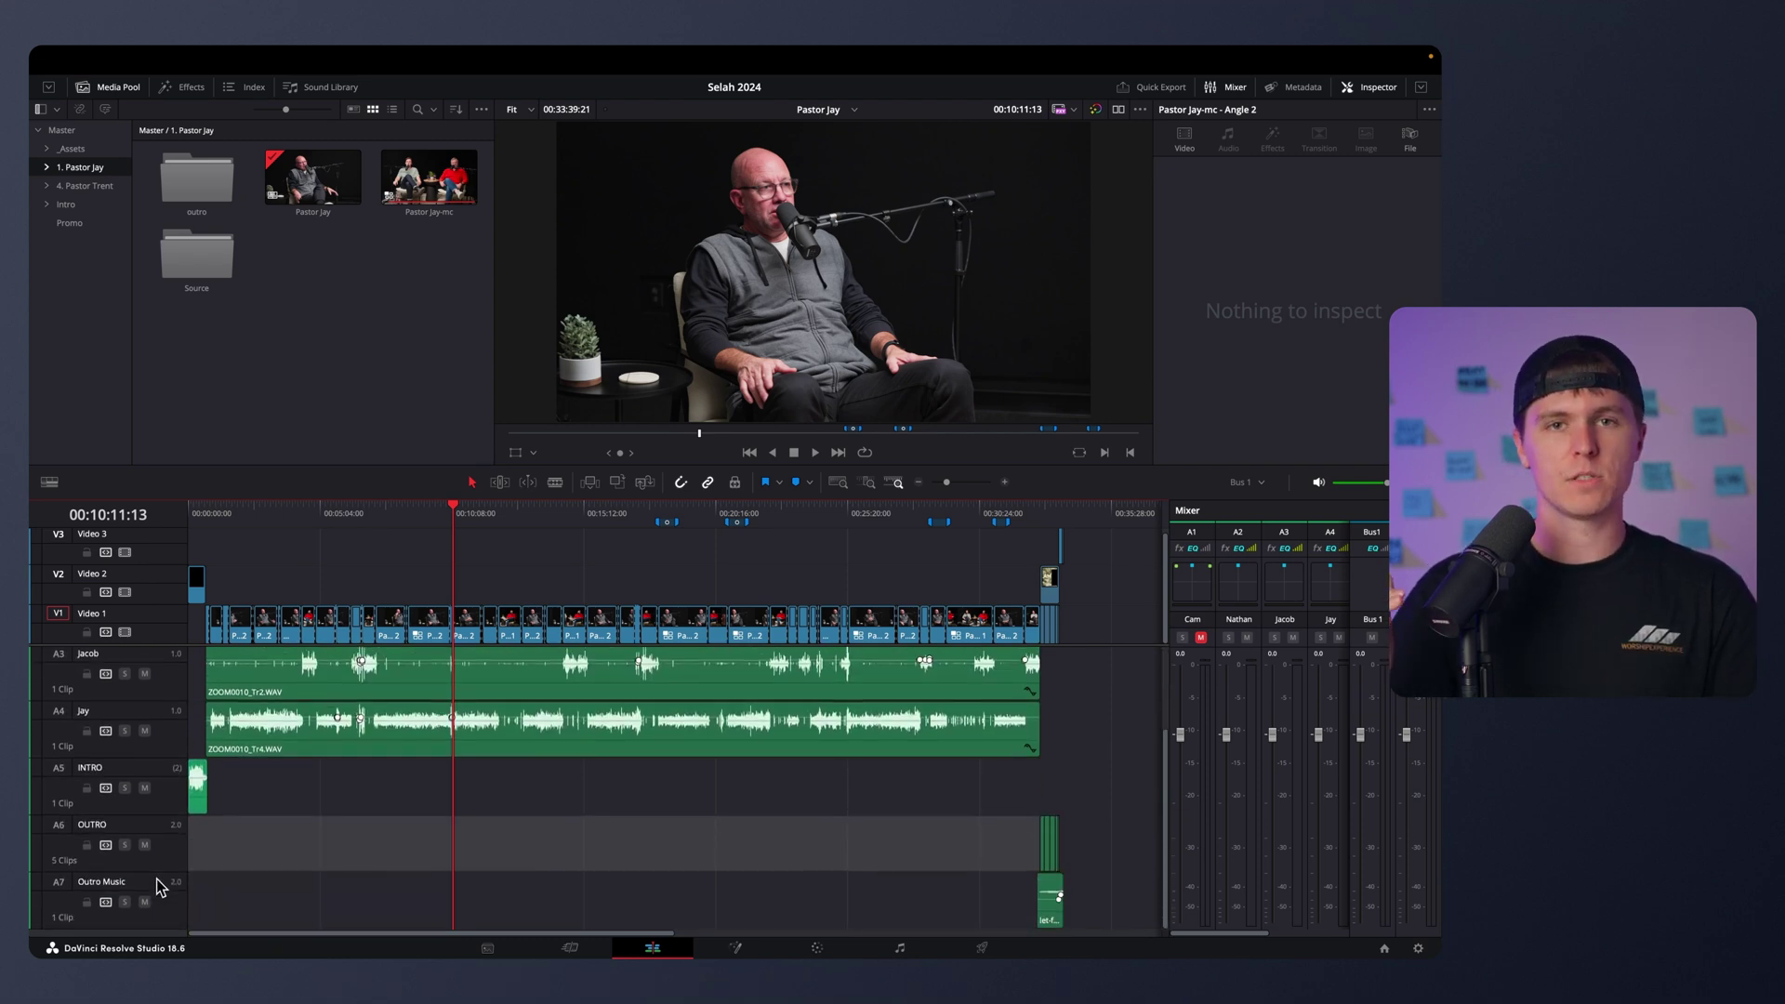
pyautogui.scroll(1, 160, 888)
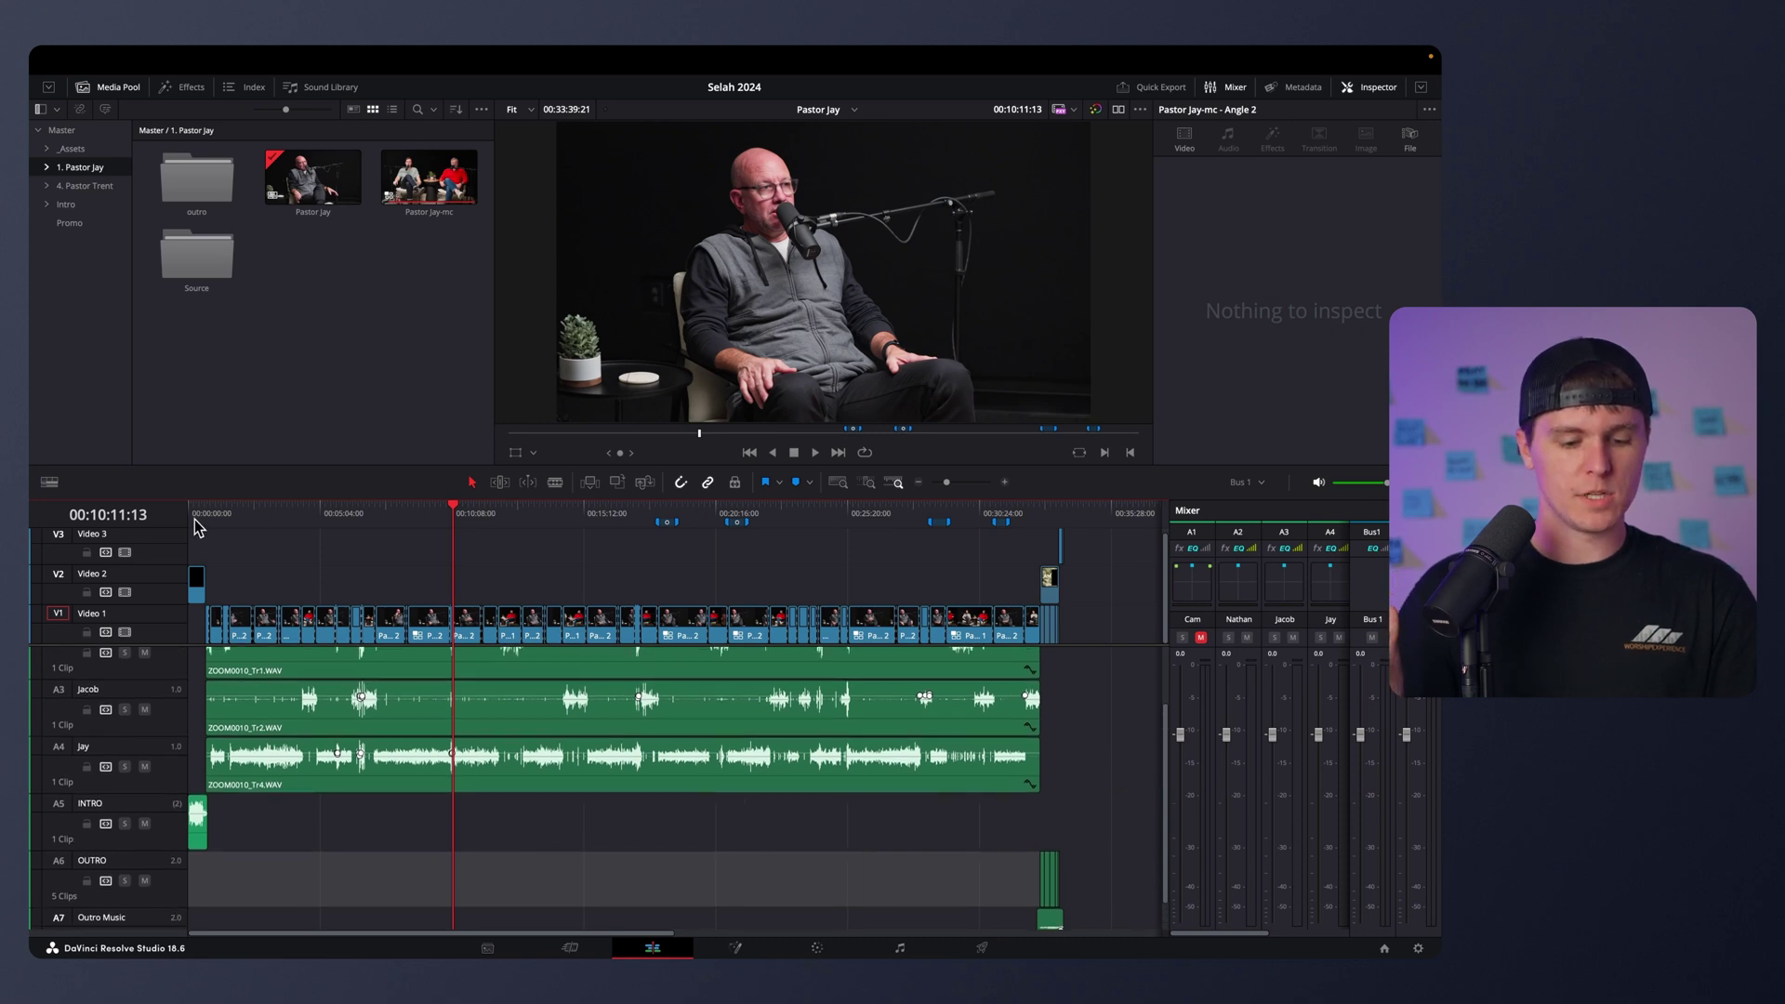
pyautogui.press('Home')
pyautogui.scroll(3, 198, 552)
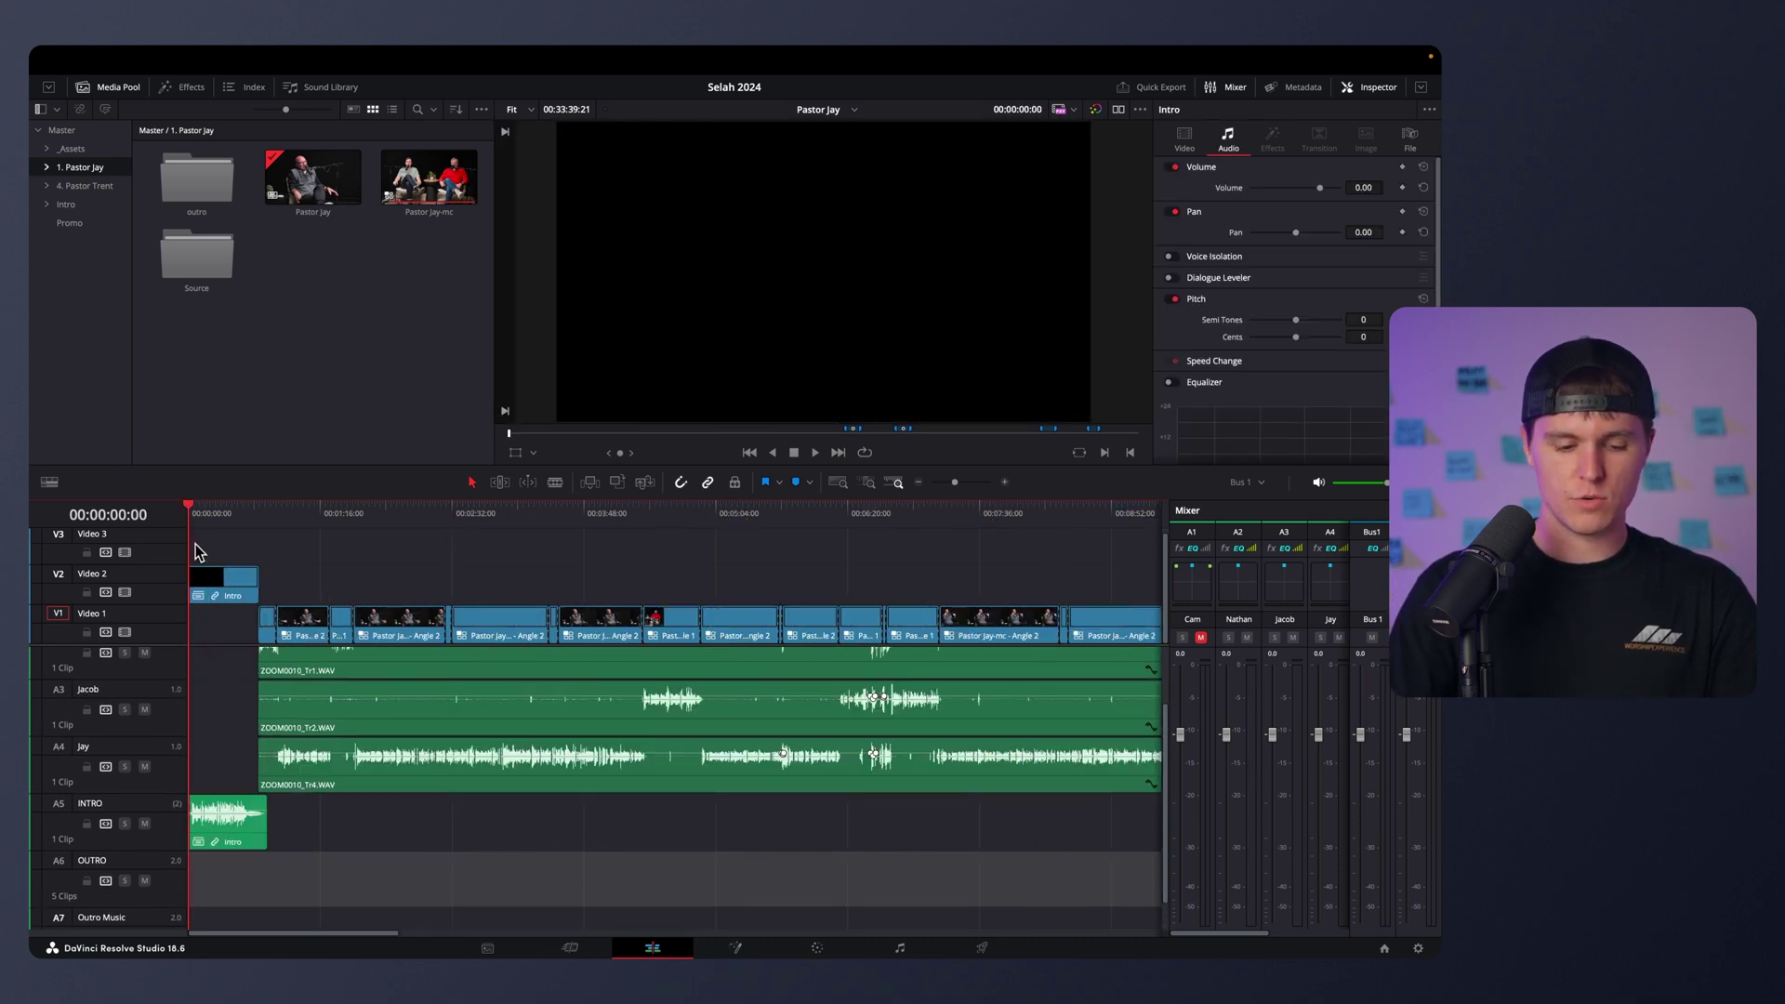
pyautogui.click(299, 514)
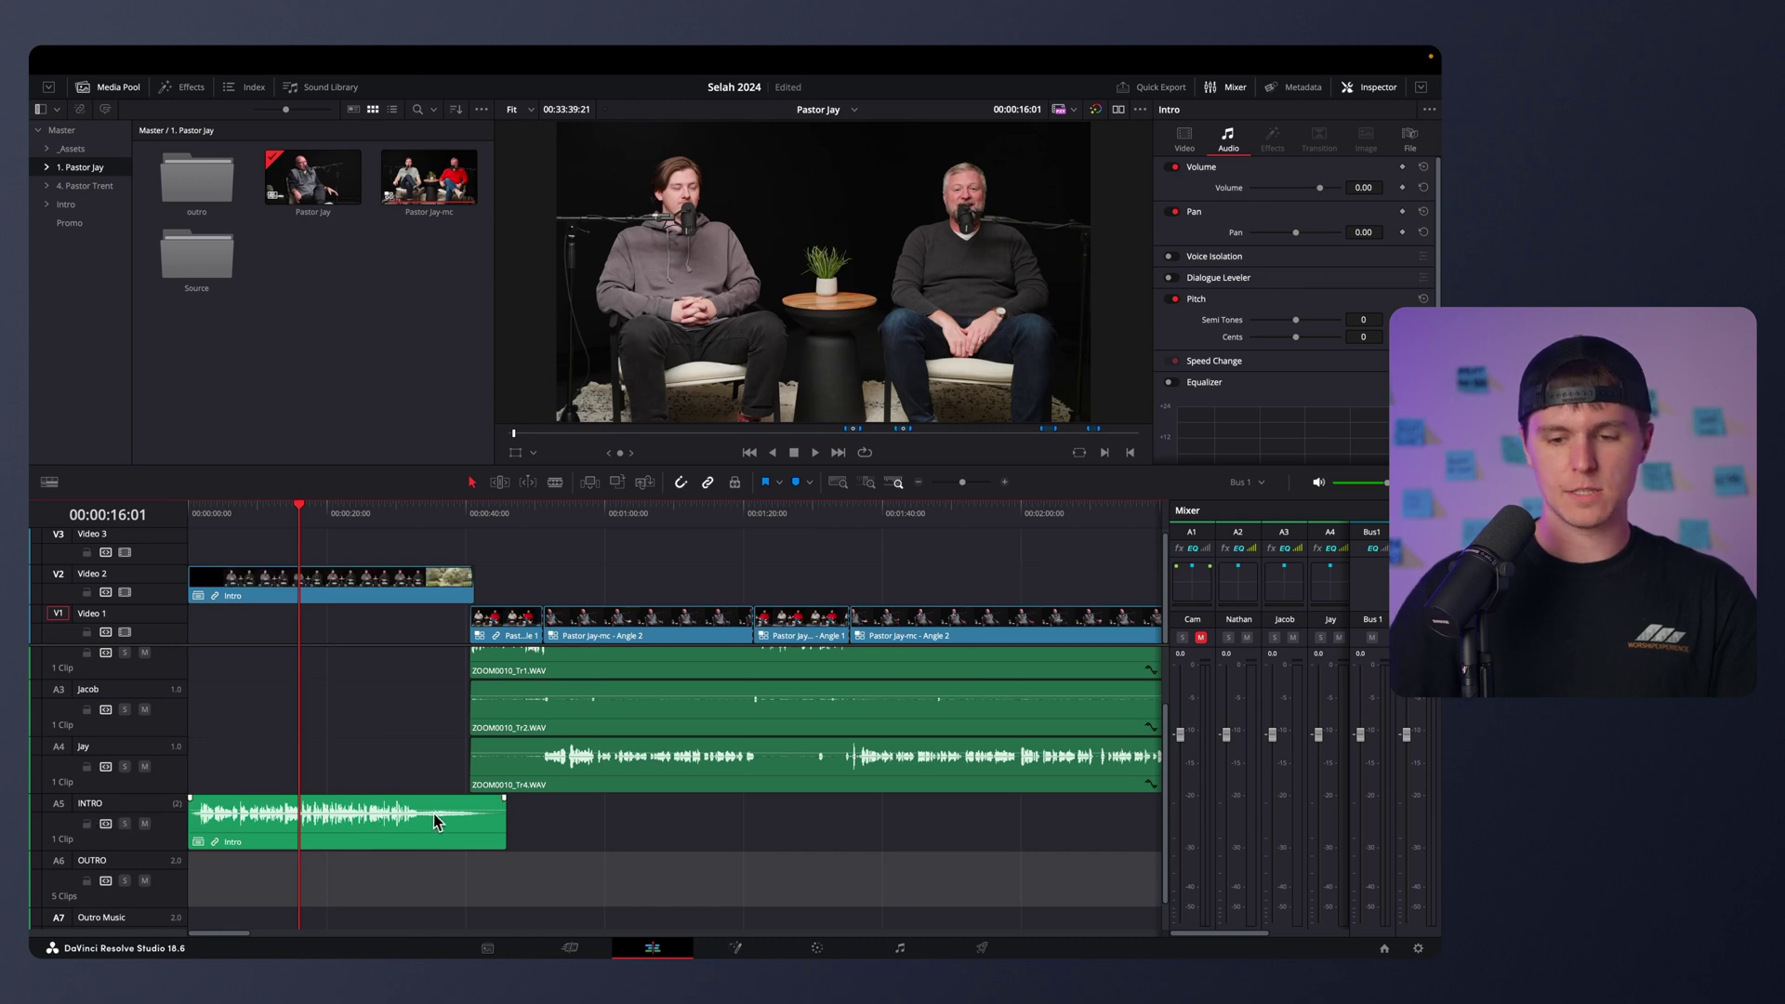
# Fit the whole edit, then zoom in on the outro near 00:32:44.
pyautogui.hotkey('shift', 'z')
pyautogui.scroll(-1, 362, 850)
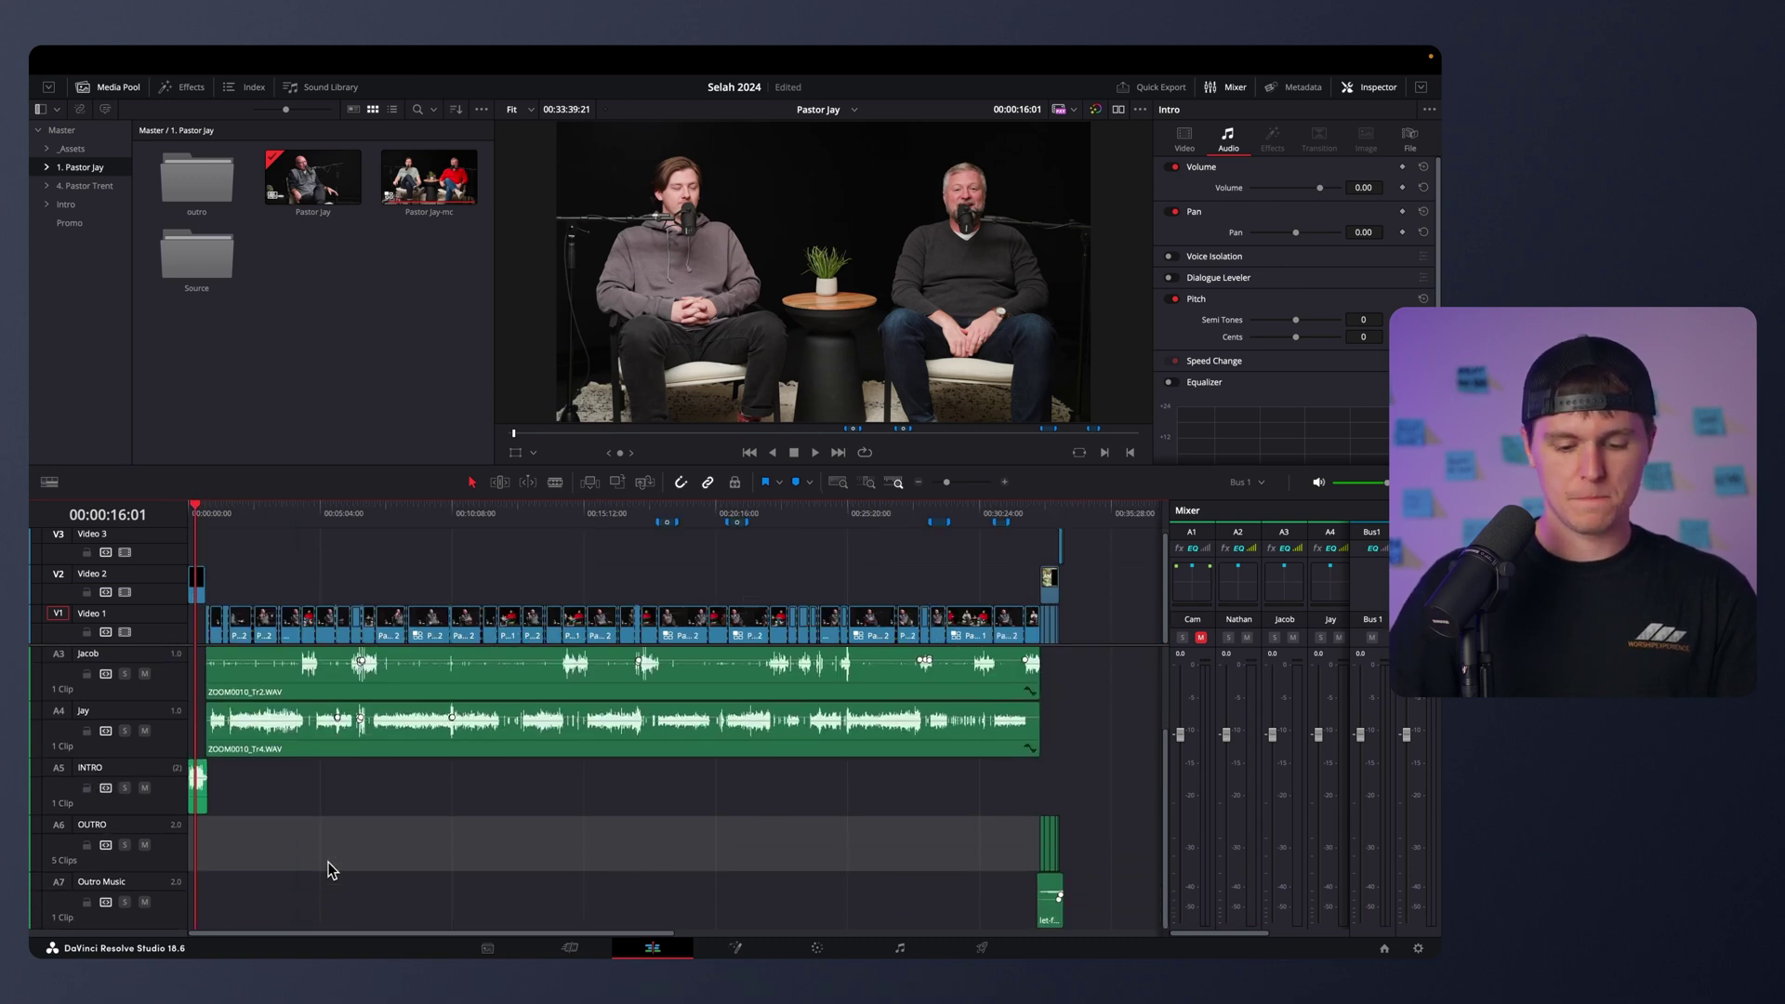
pyautogui.click(1040, 514)
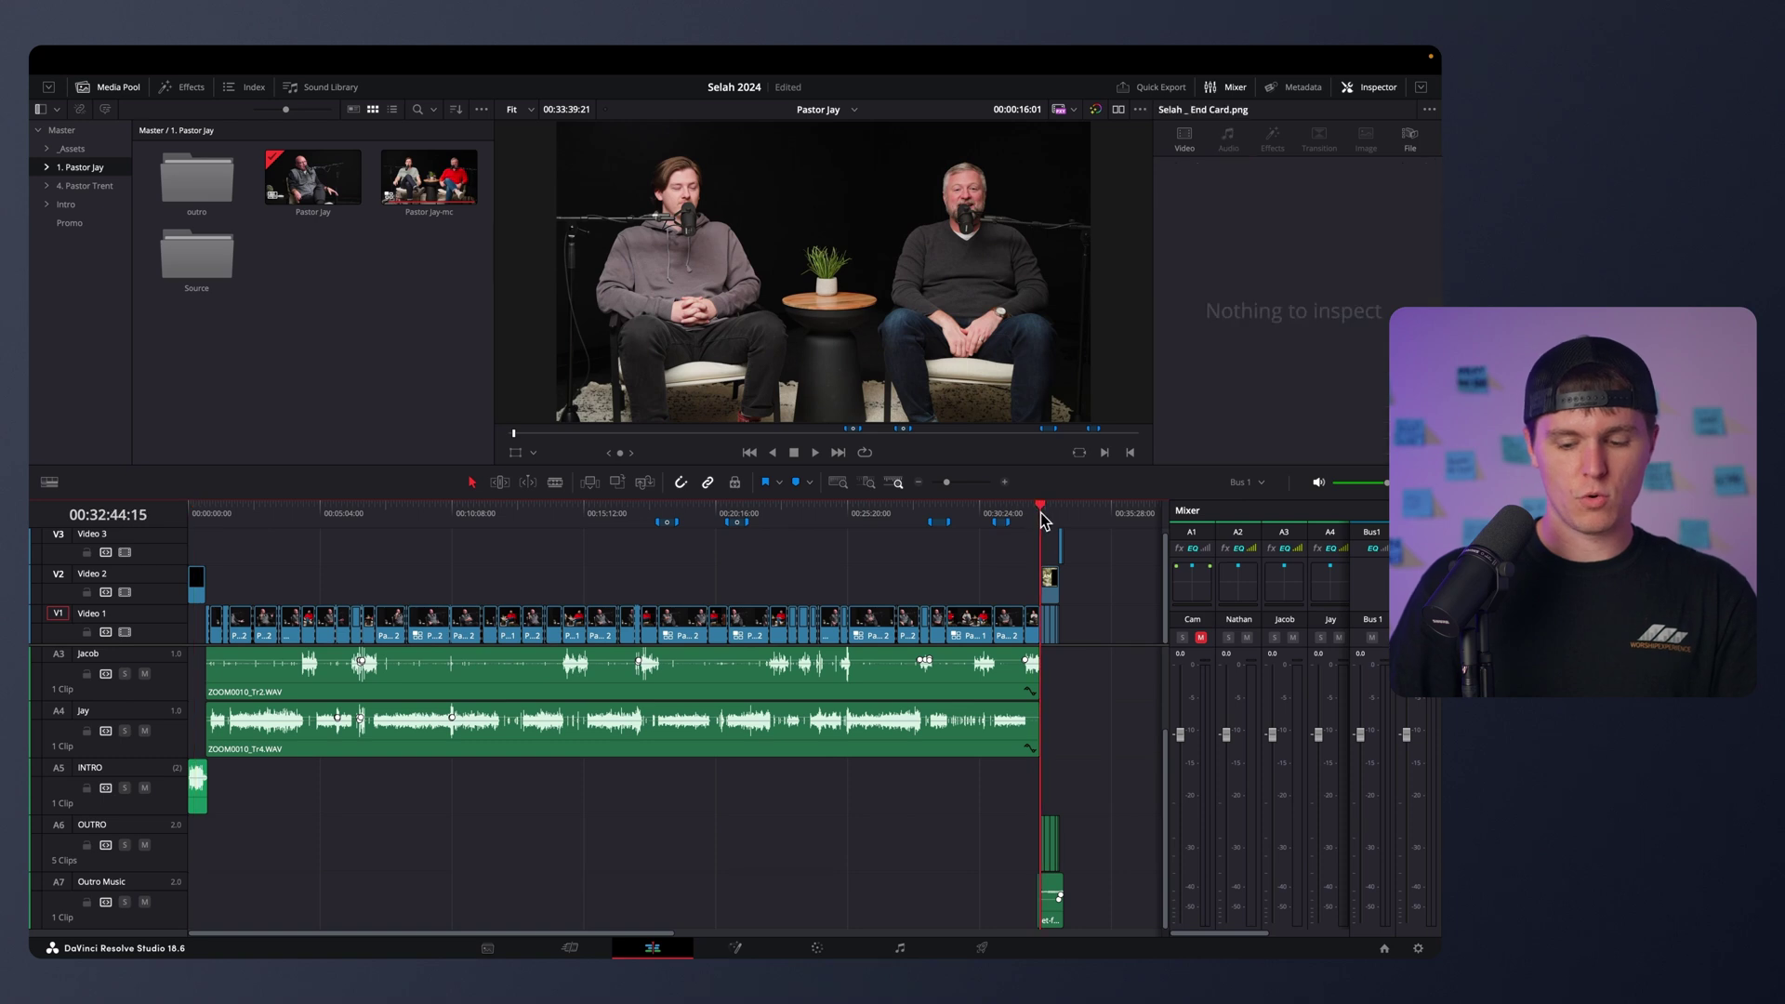
pyautogui.hotkey('shift', 'z')
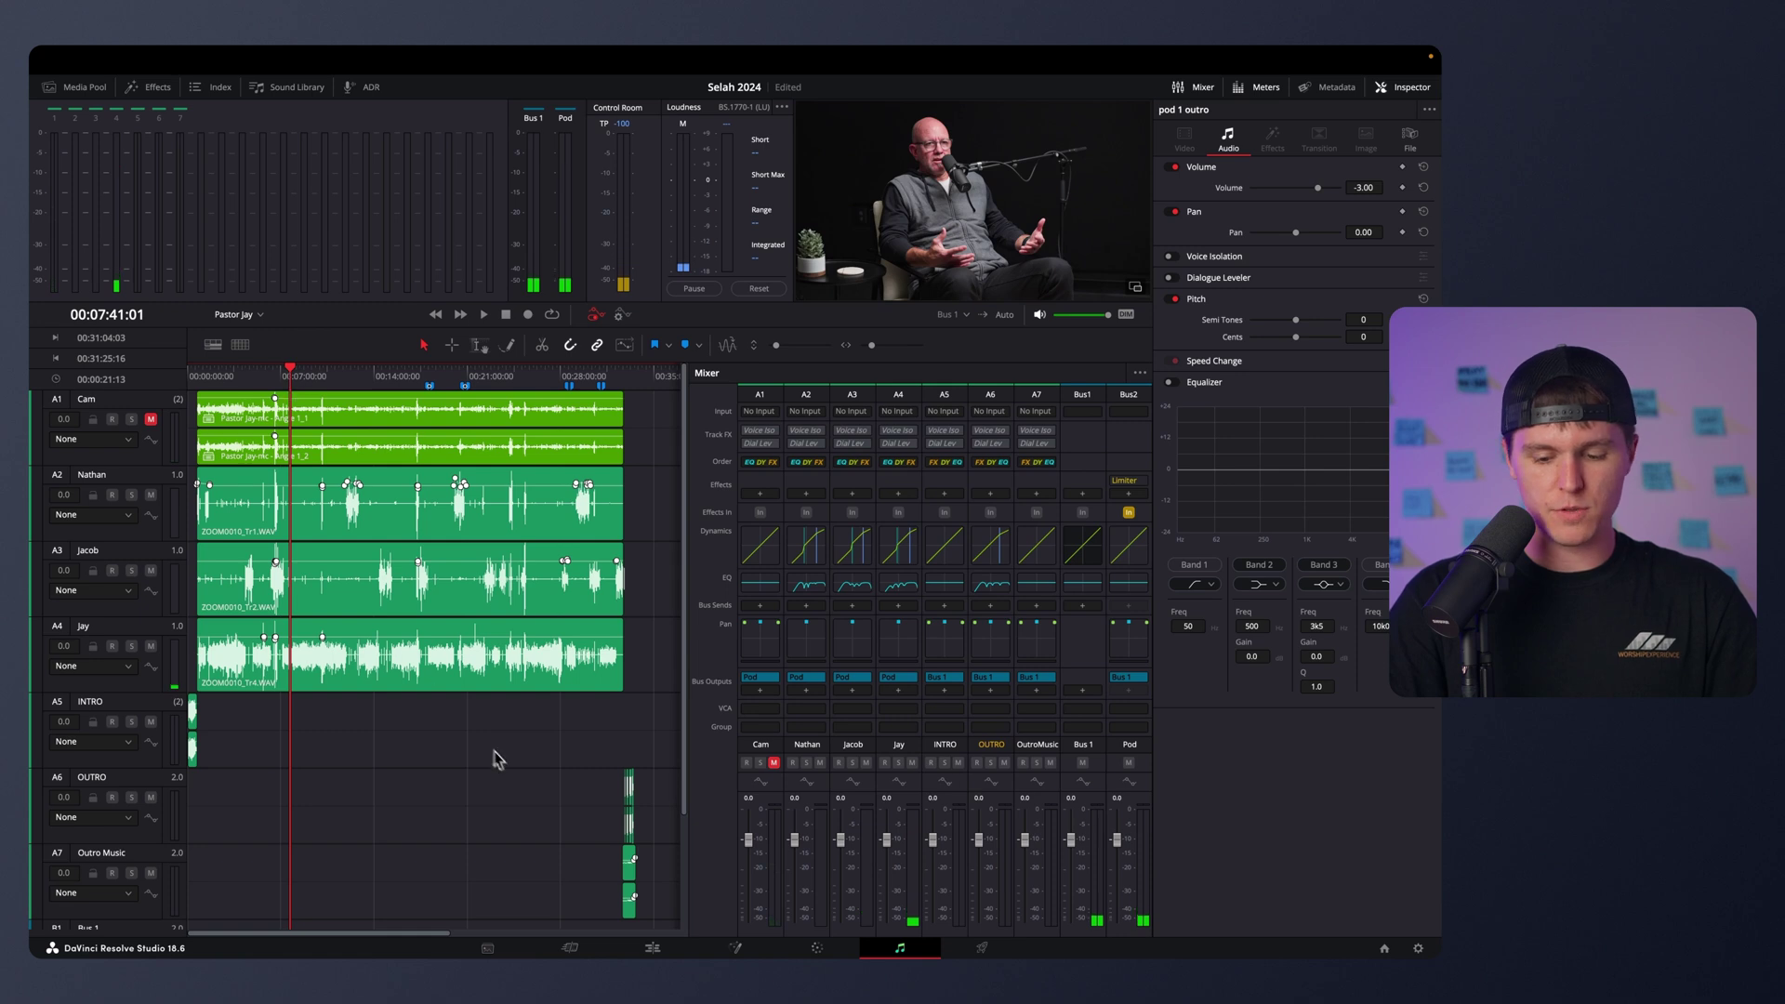
# Play the mix on the Fairlight page, then bring up Jay's Dynamics settings.
pyautogui.press('space')
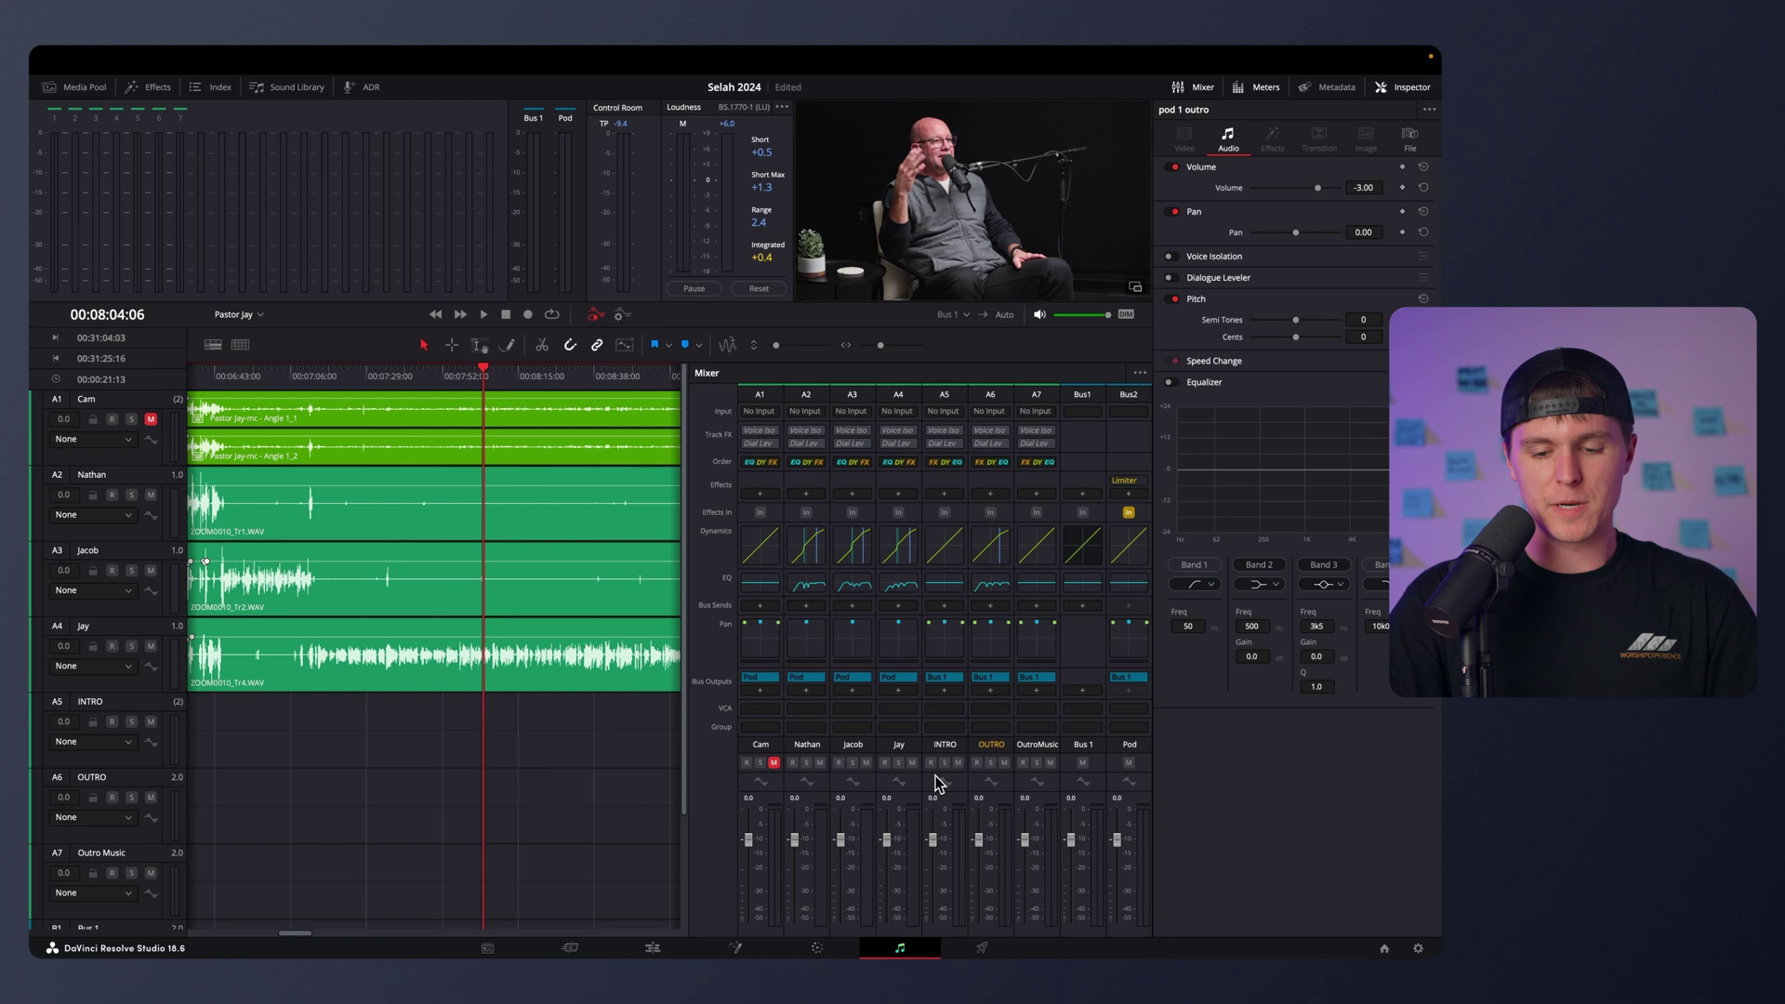
pyautogui.click(898, 547)
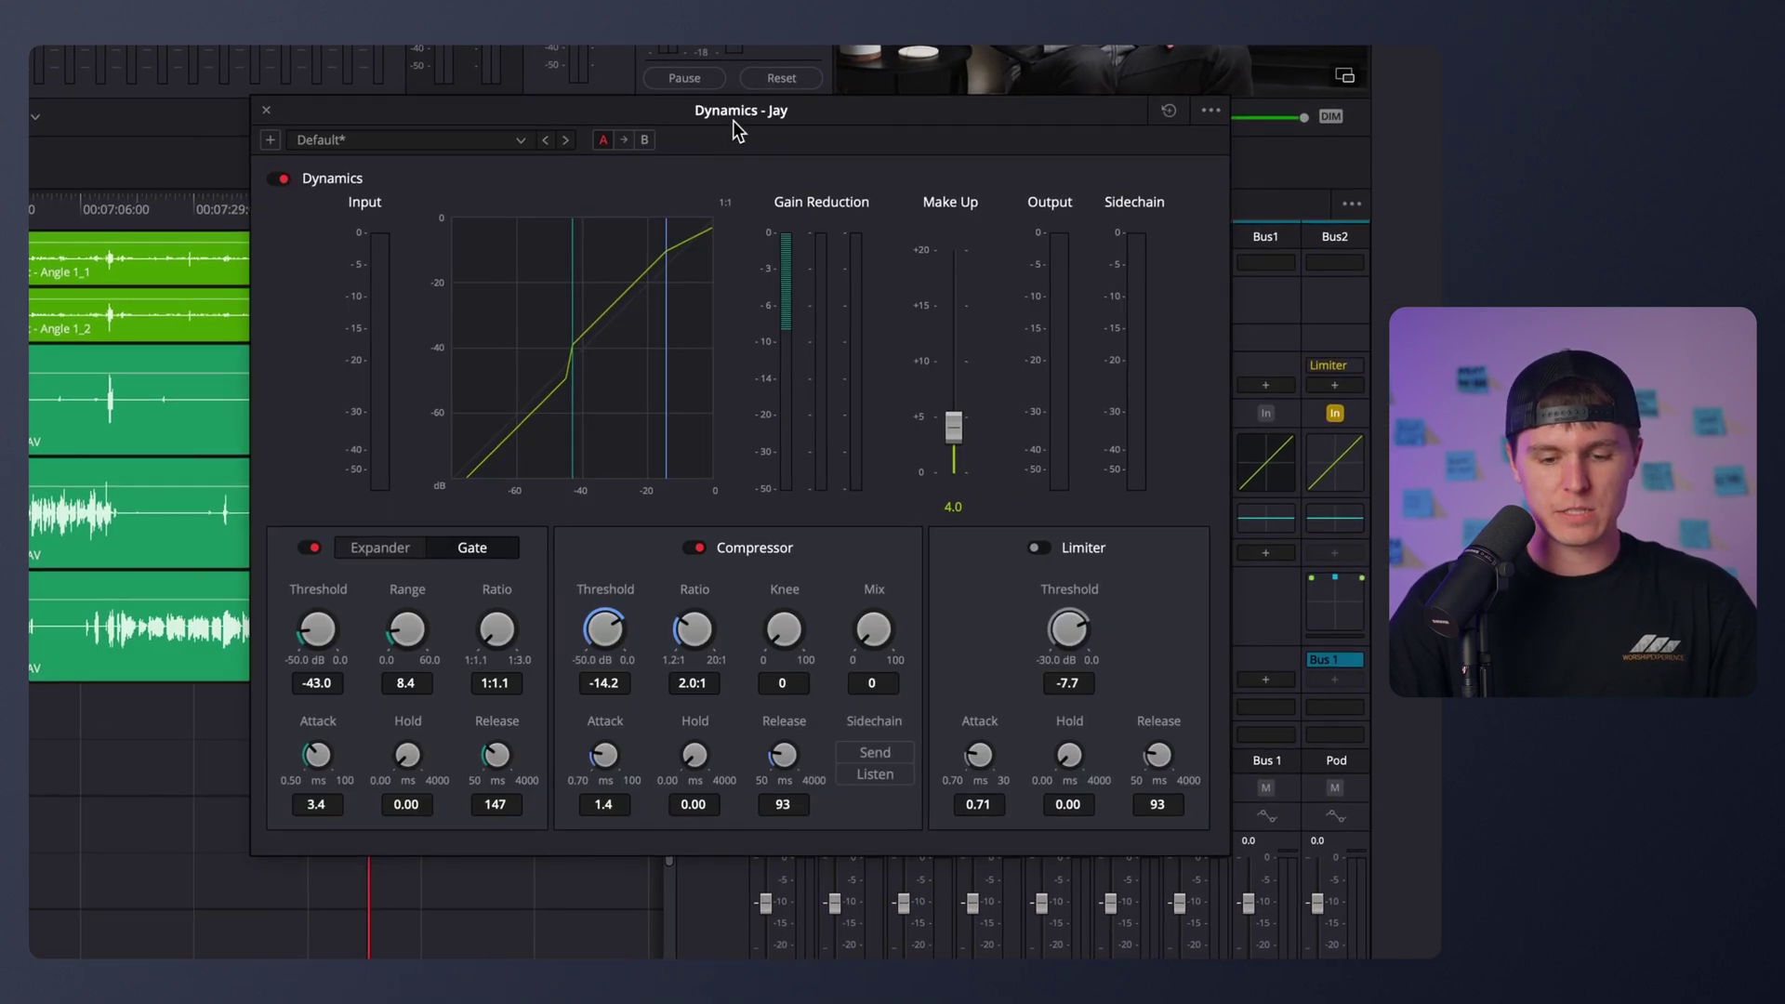
pyautogui.moveTo(733, 120); pyautogui.dragTo(739, 125)
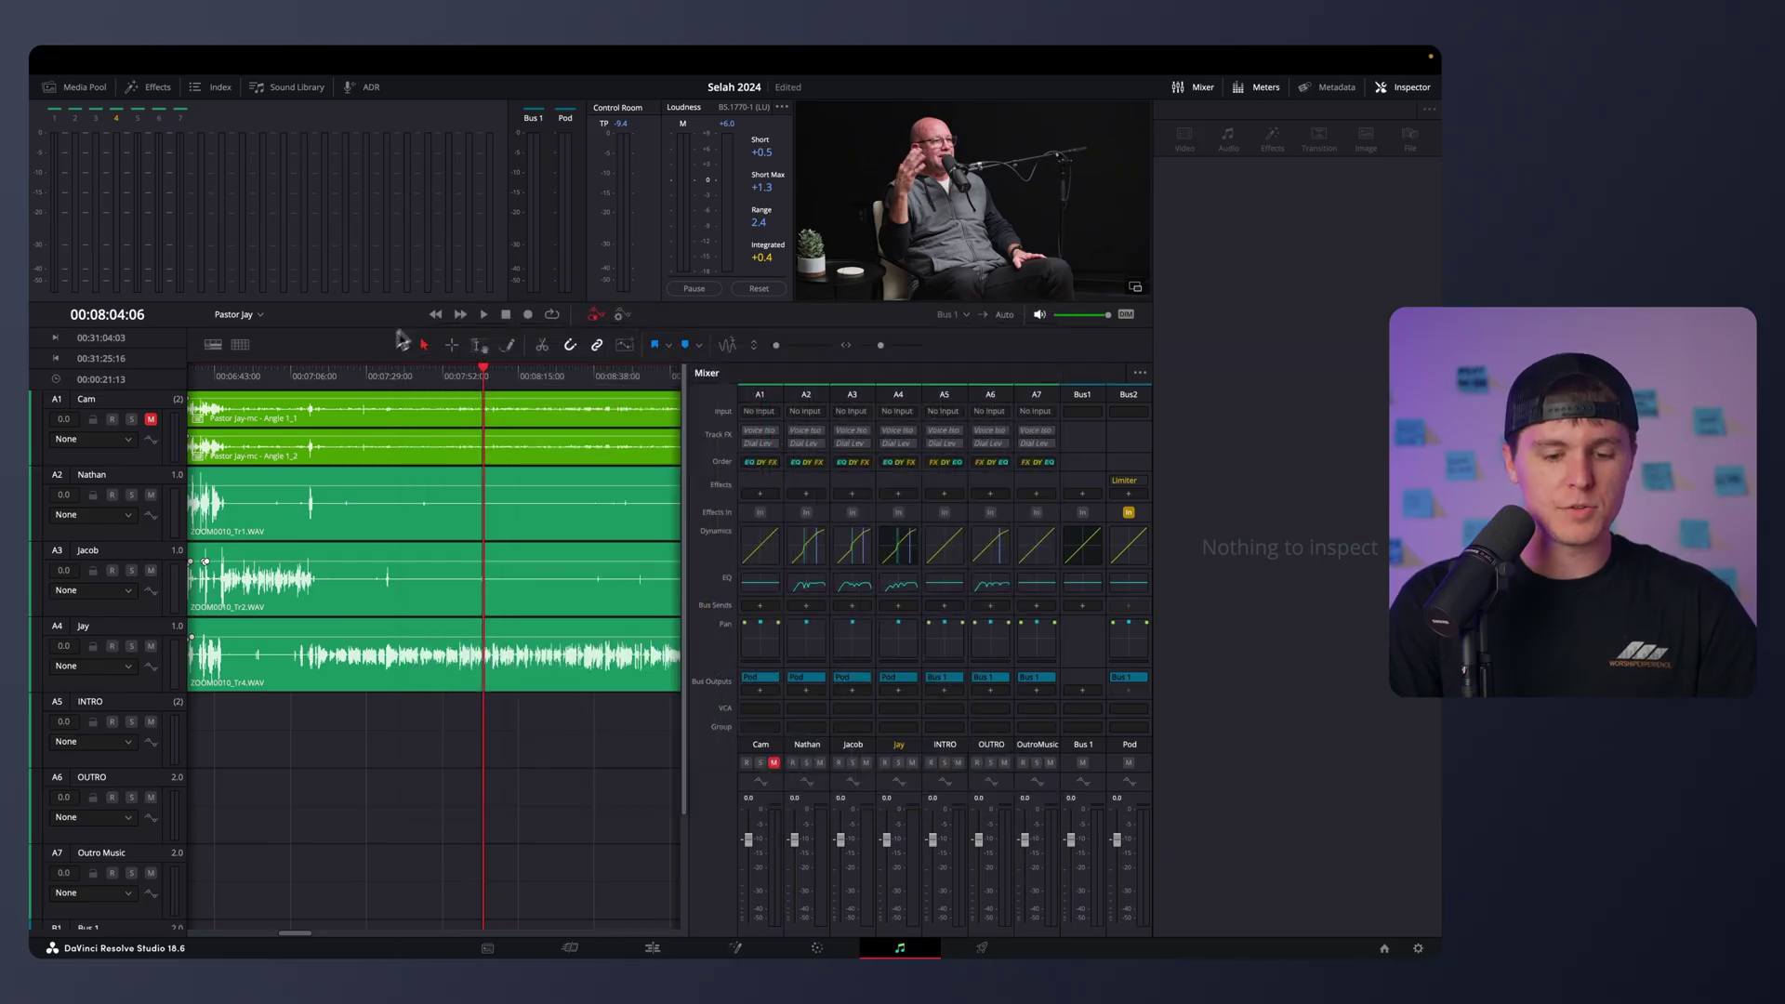
pyautogui.hscroll(-3, 489, 604)
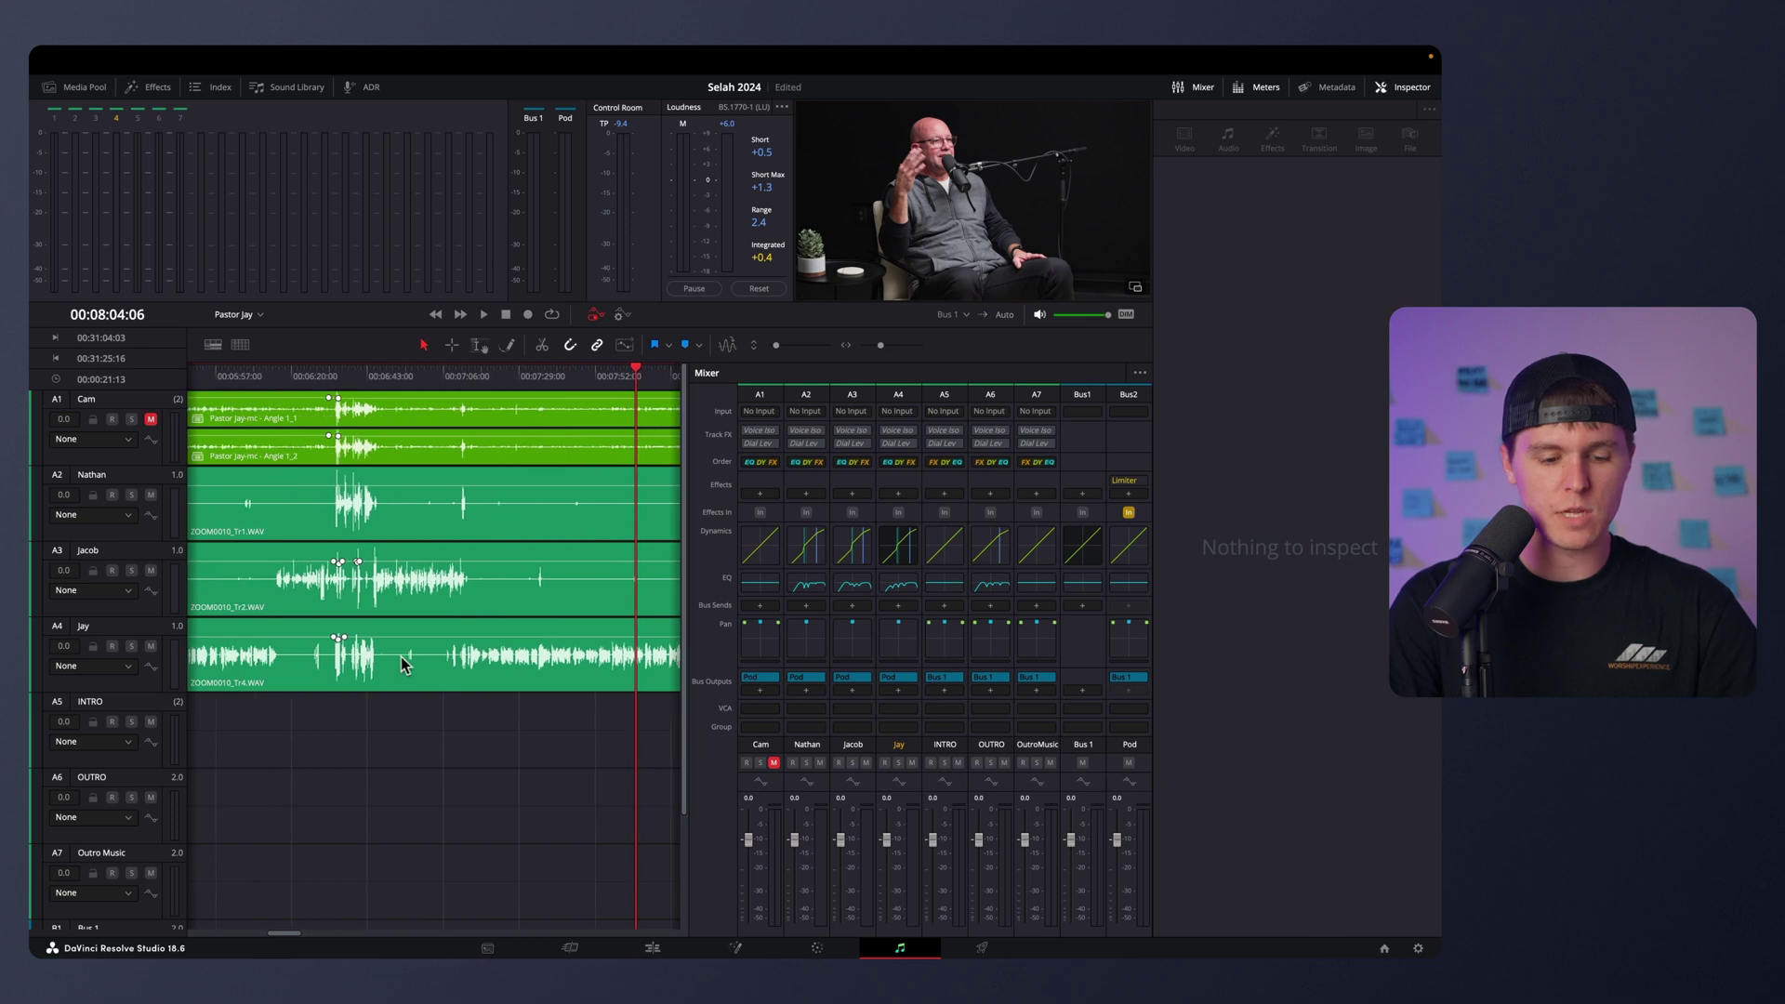
pyautogui.click(423, 530)
pyautogui.press('space')
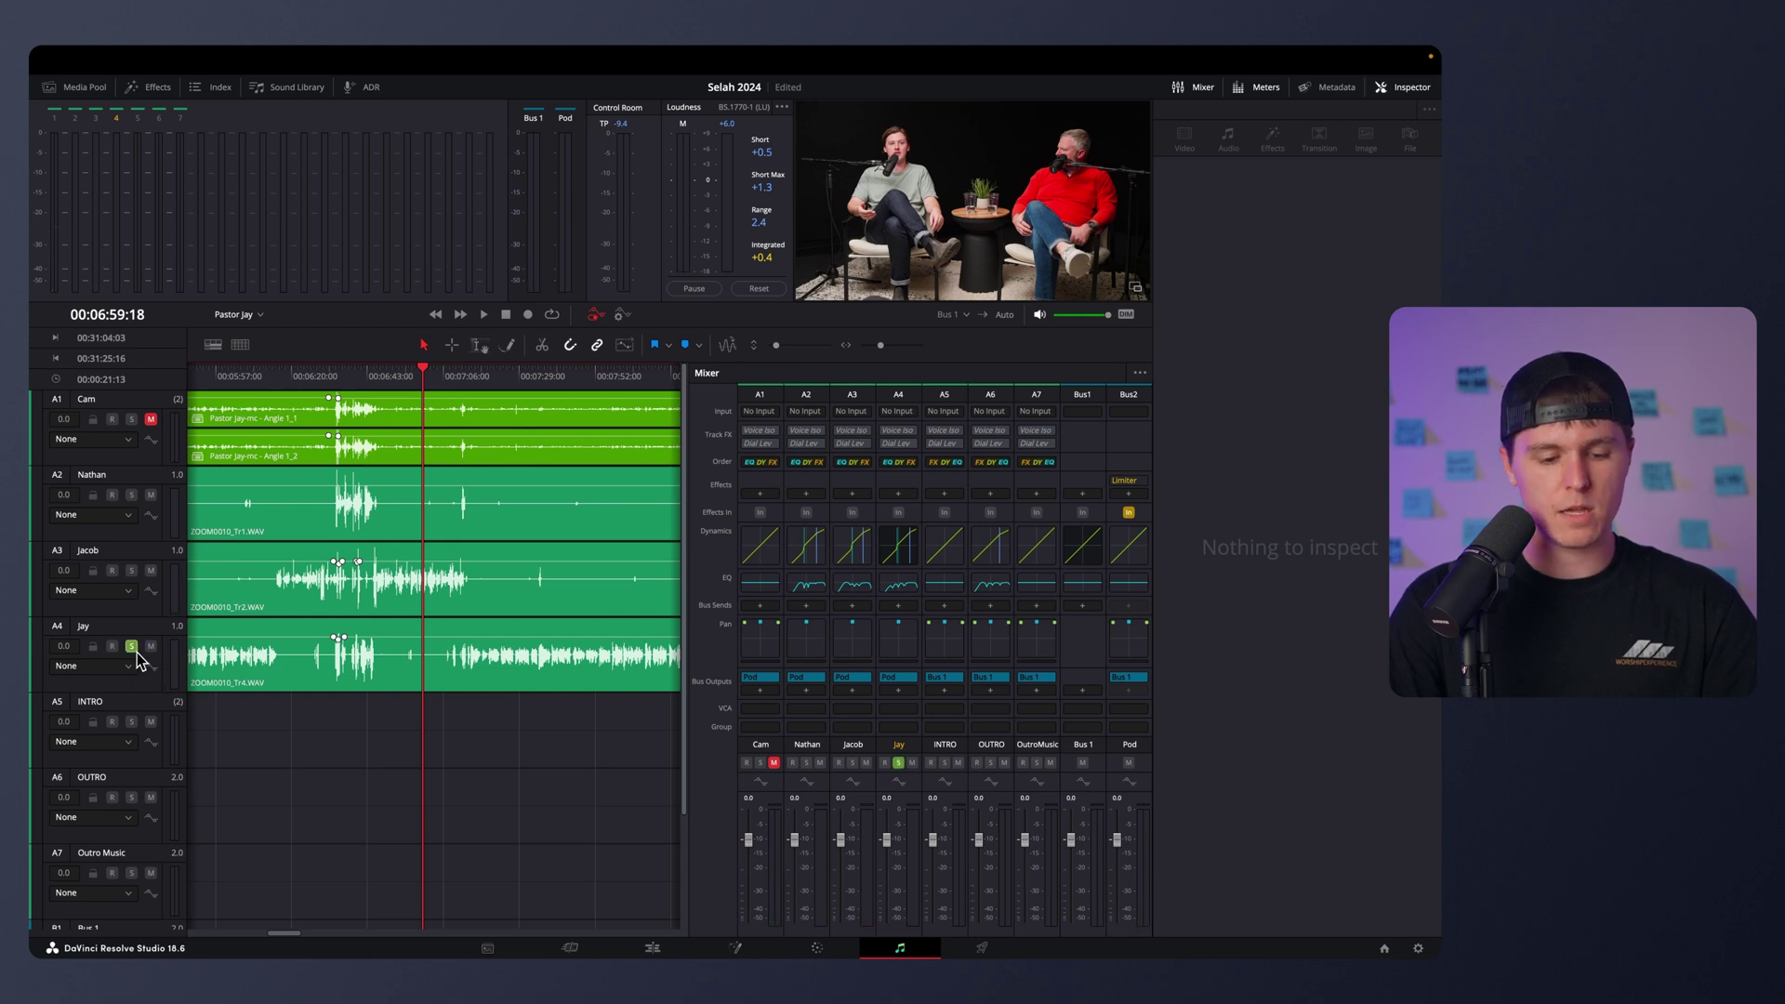
pyautogui.press('space')
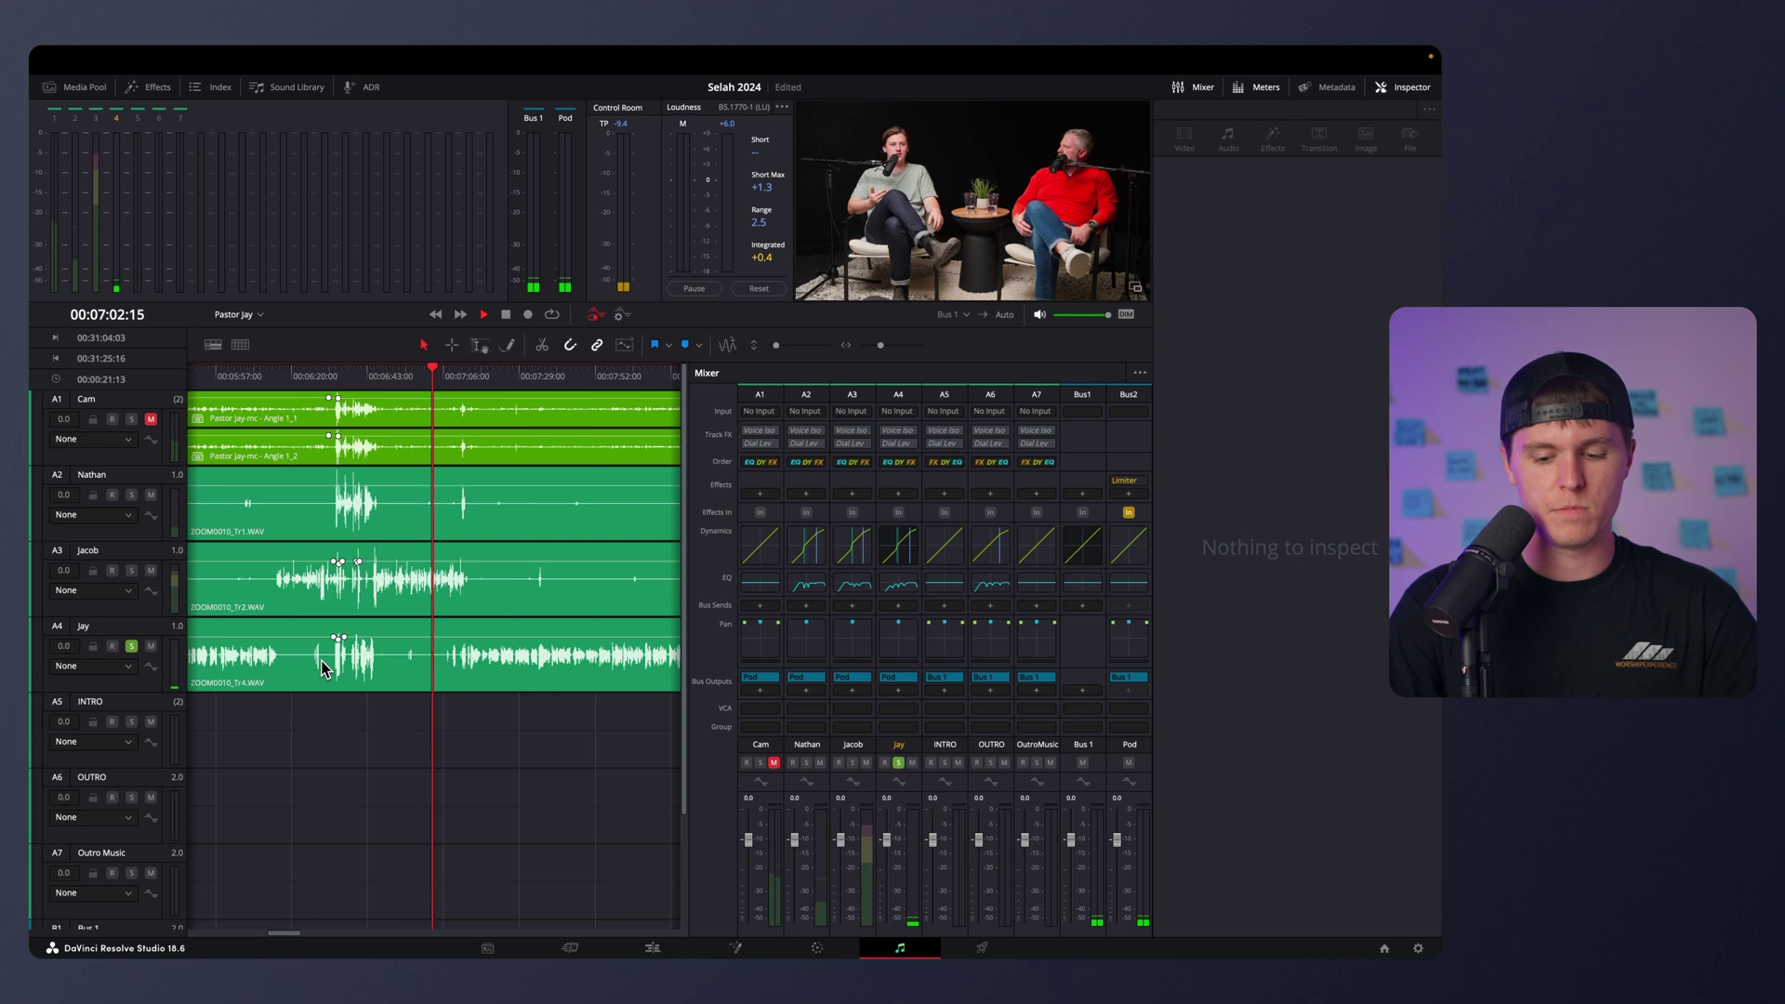
pyautogui.press('space')
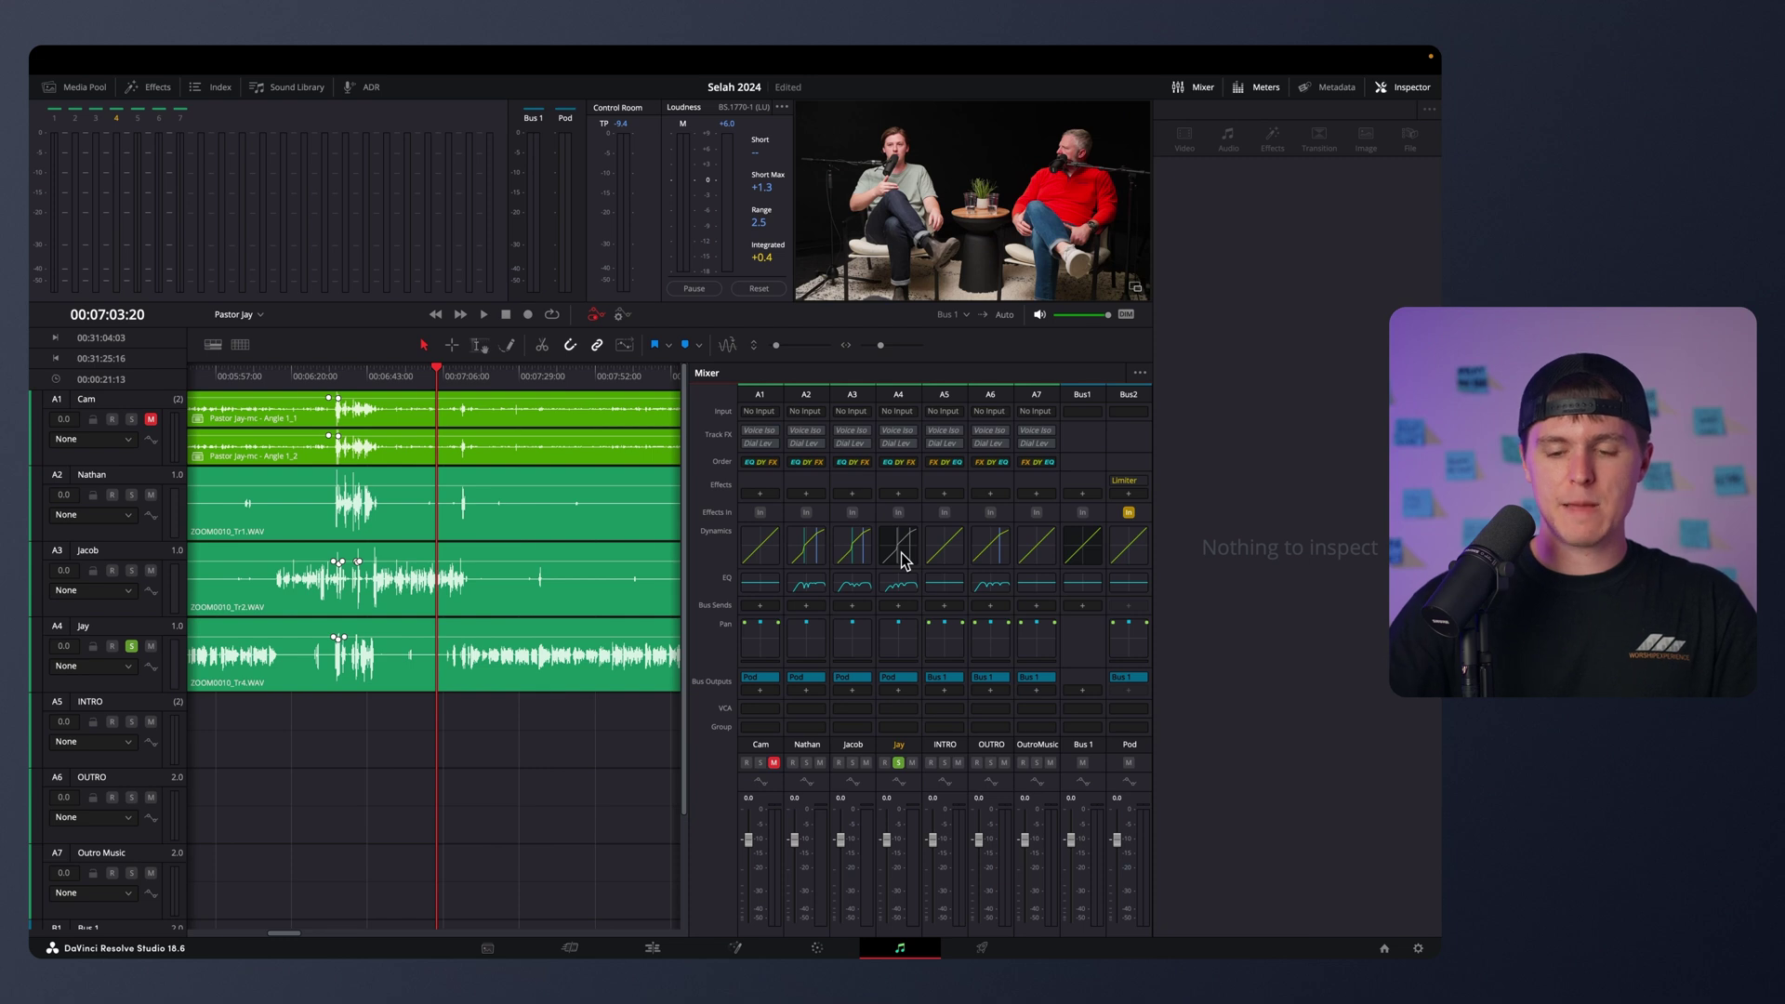
pyautogui.press('space')
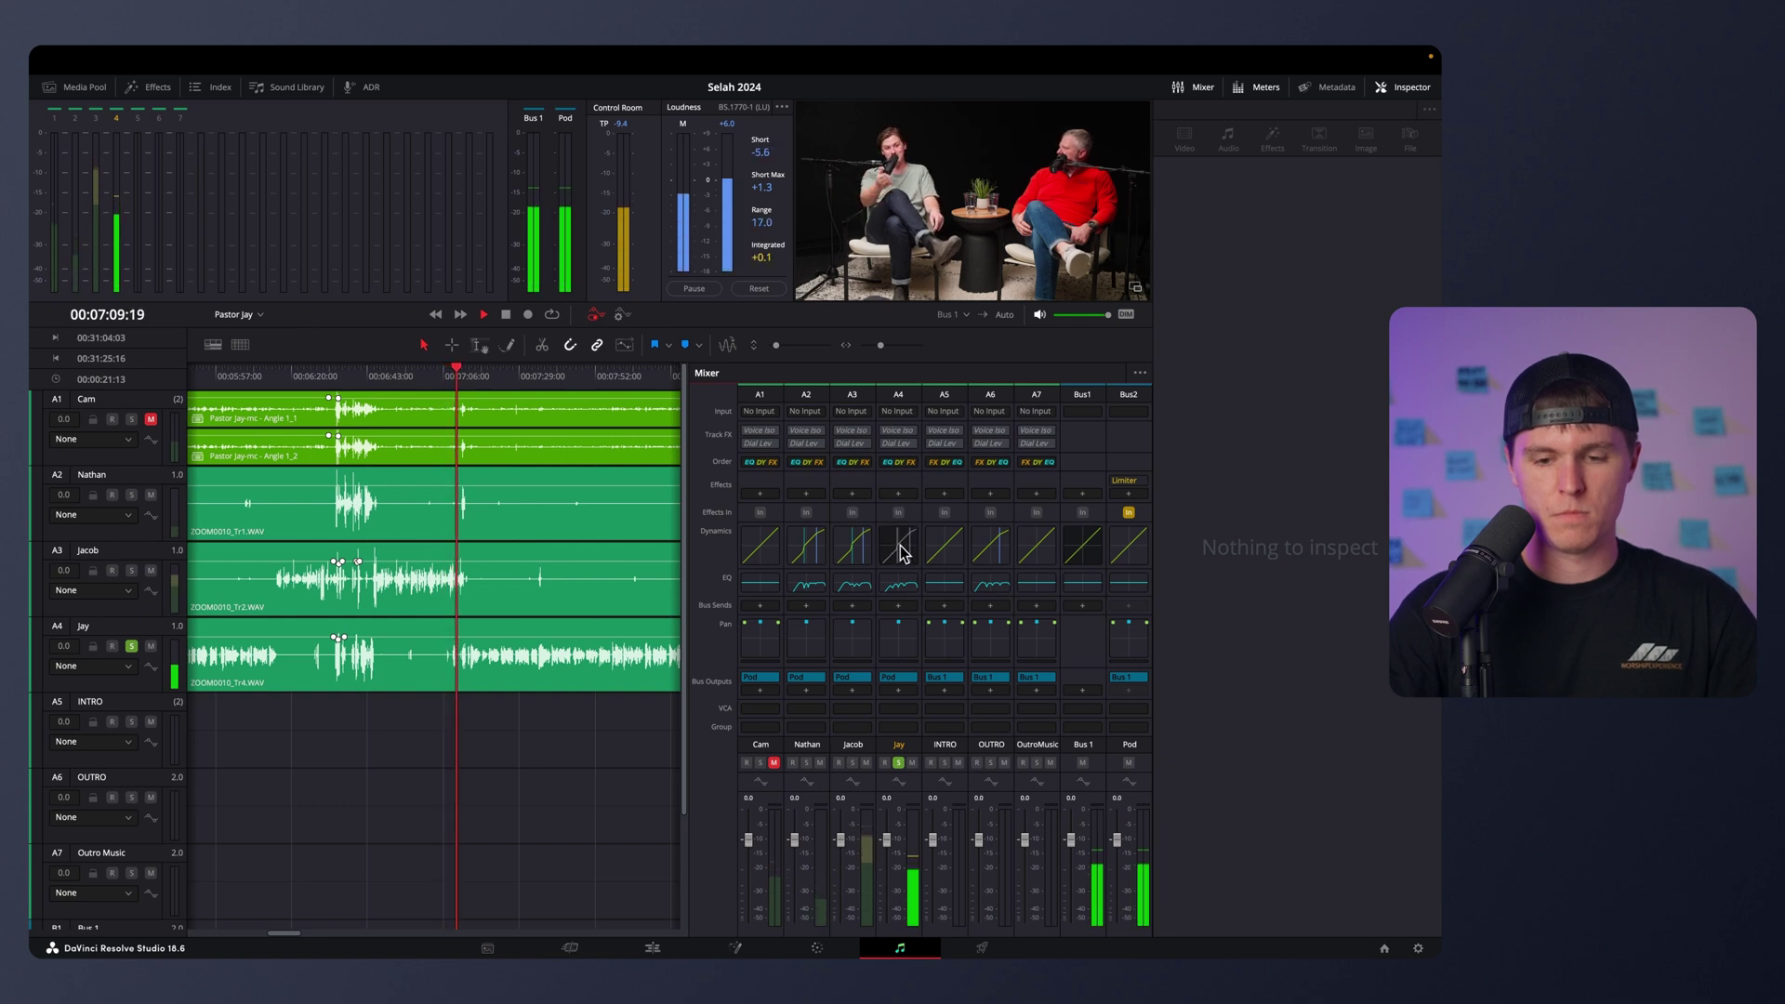
pyautogui.press('space')
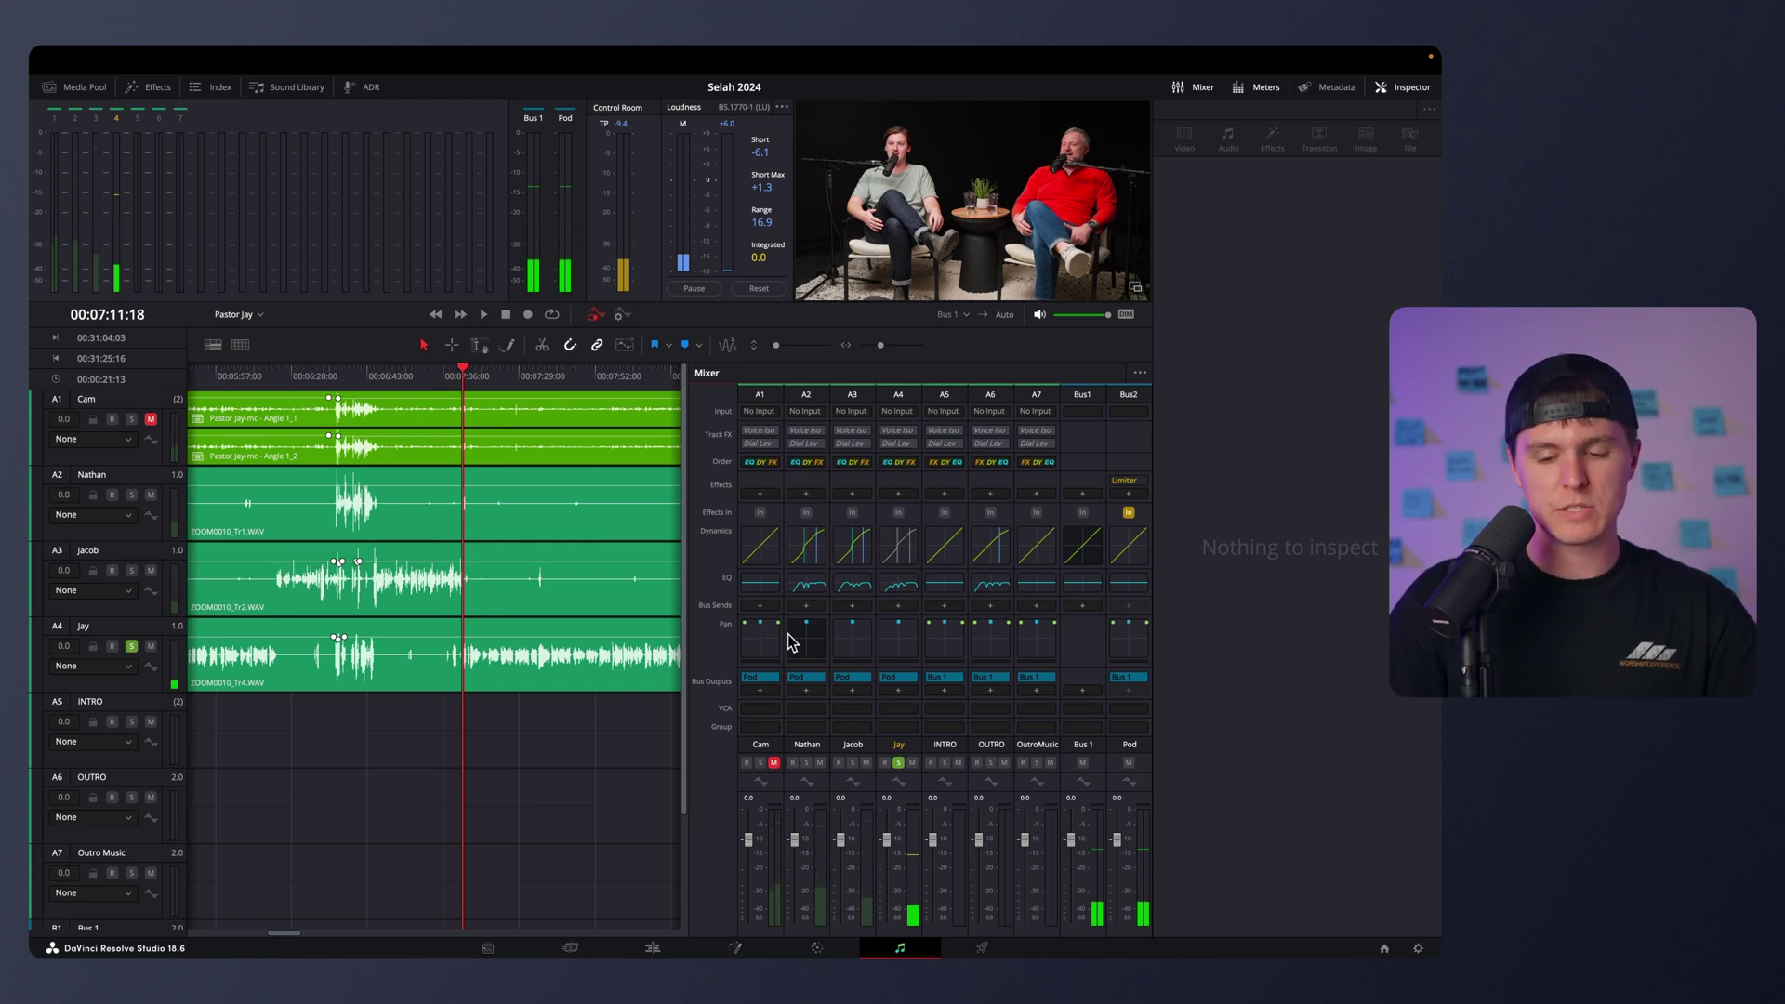
pyautogui.click(449, 378)
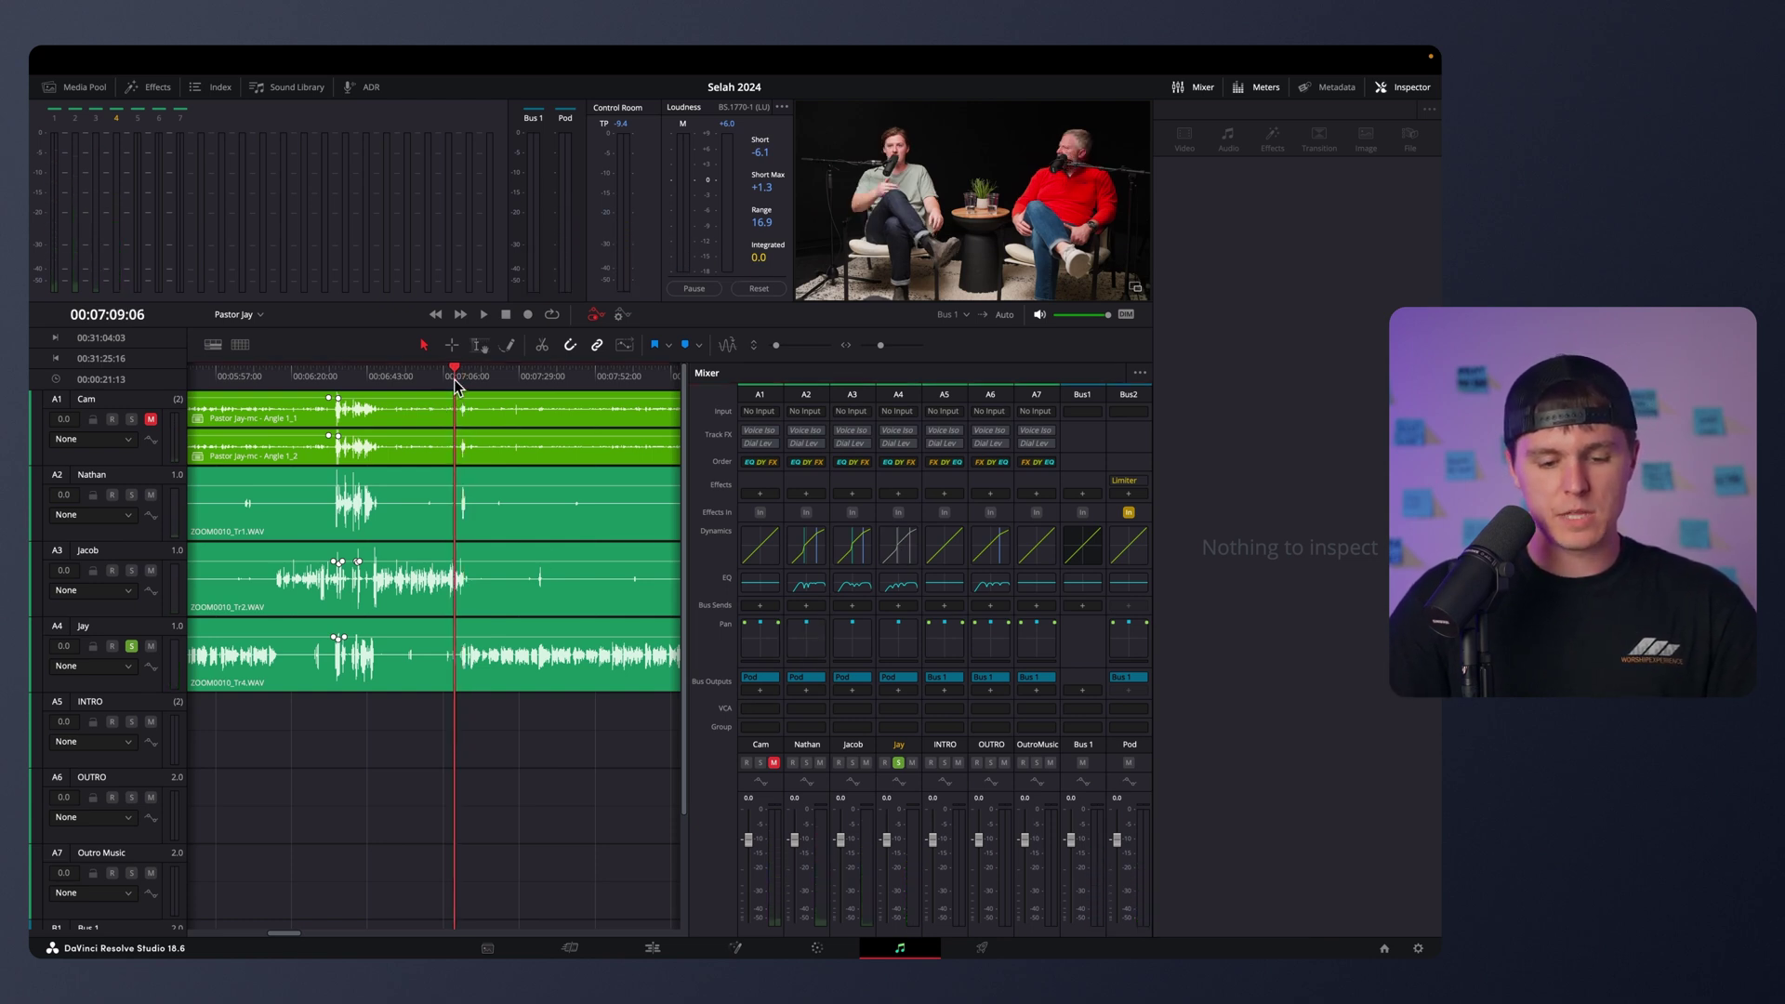
pyautogui.press('space')
pyautogui.press('space')
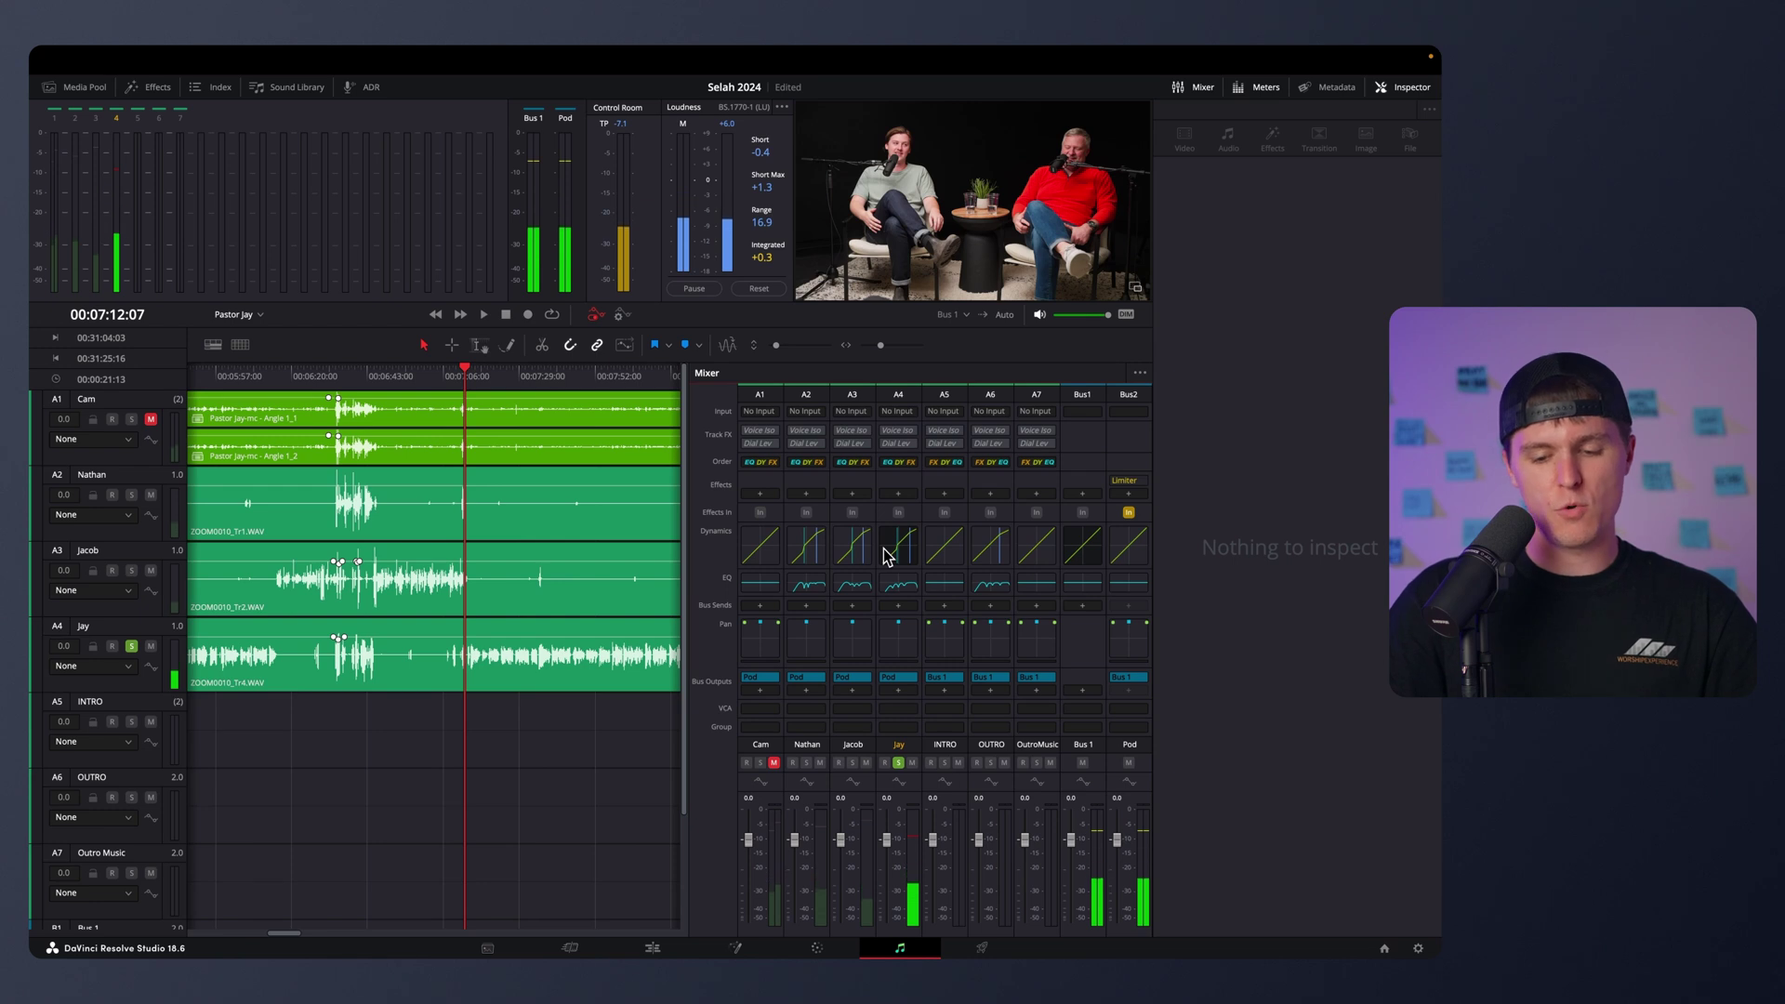
pyautogui.doubleClick(884, 555)
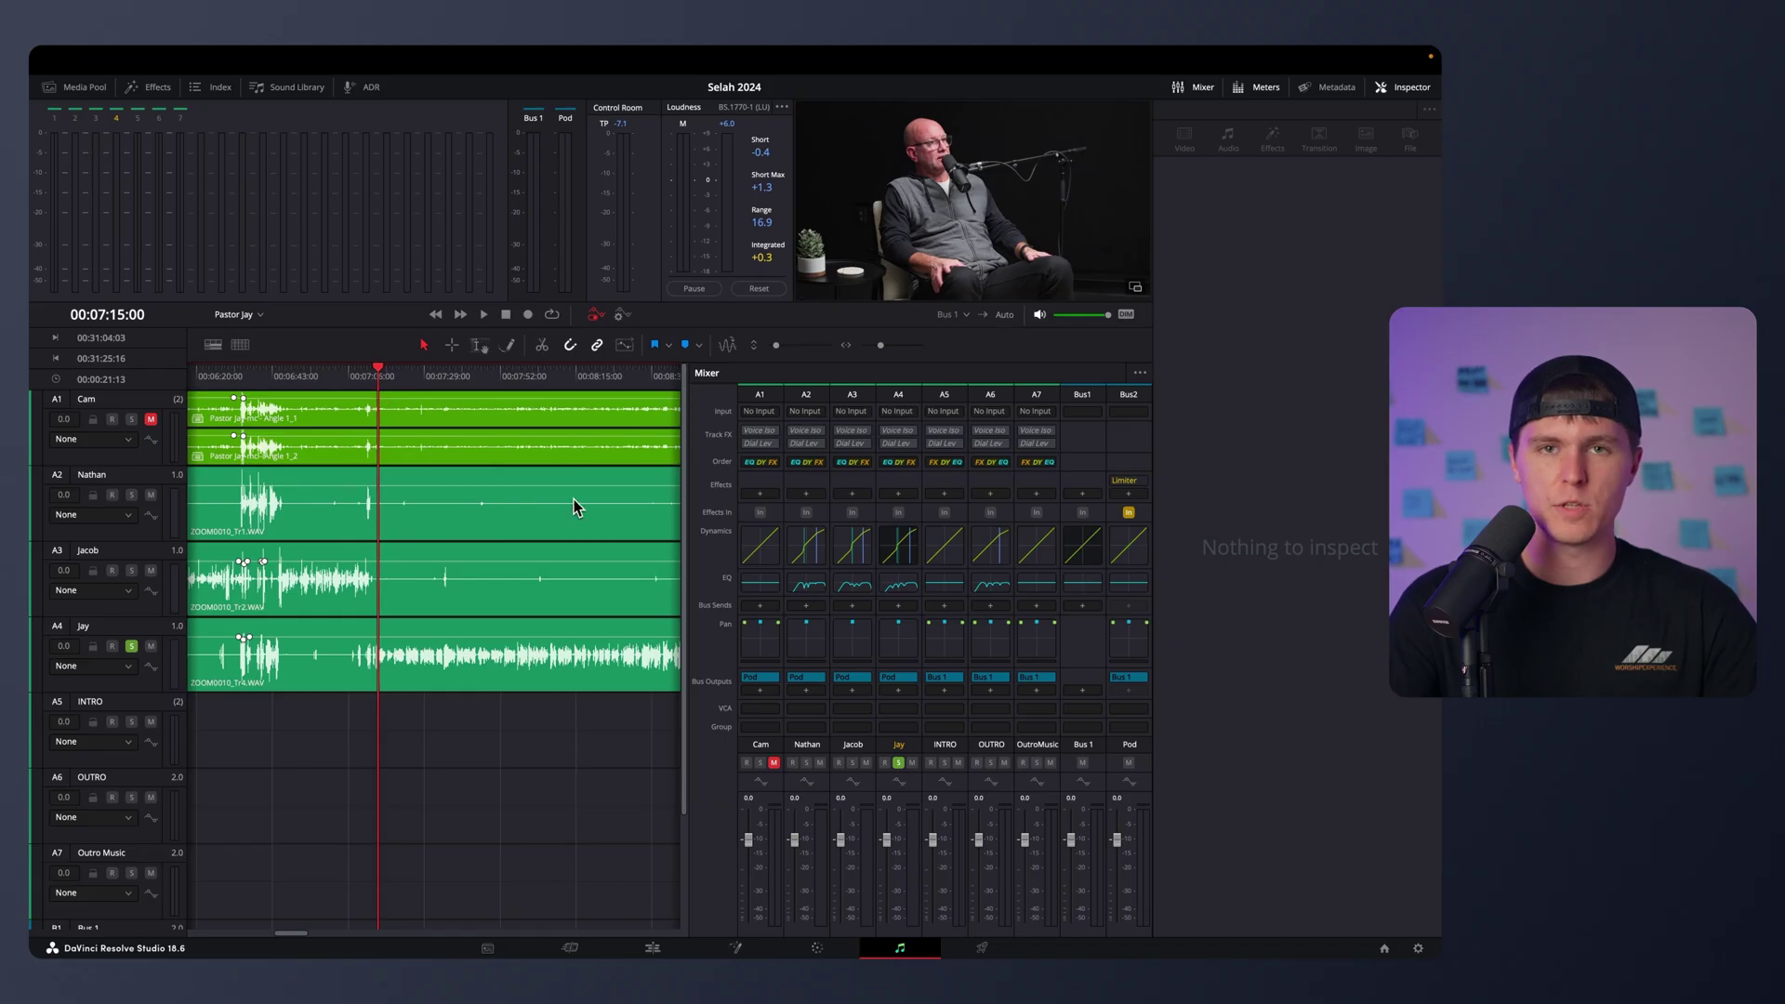
pyautogui.click(853, 580)
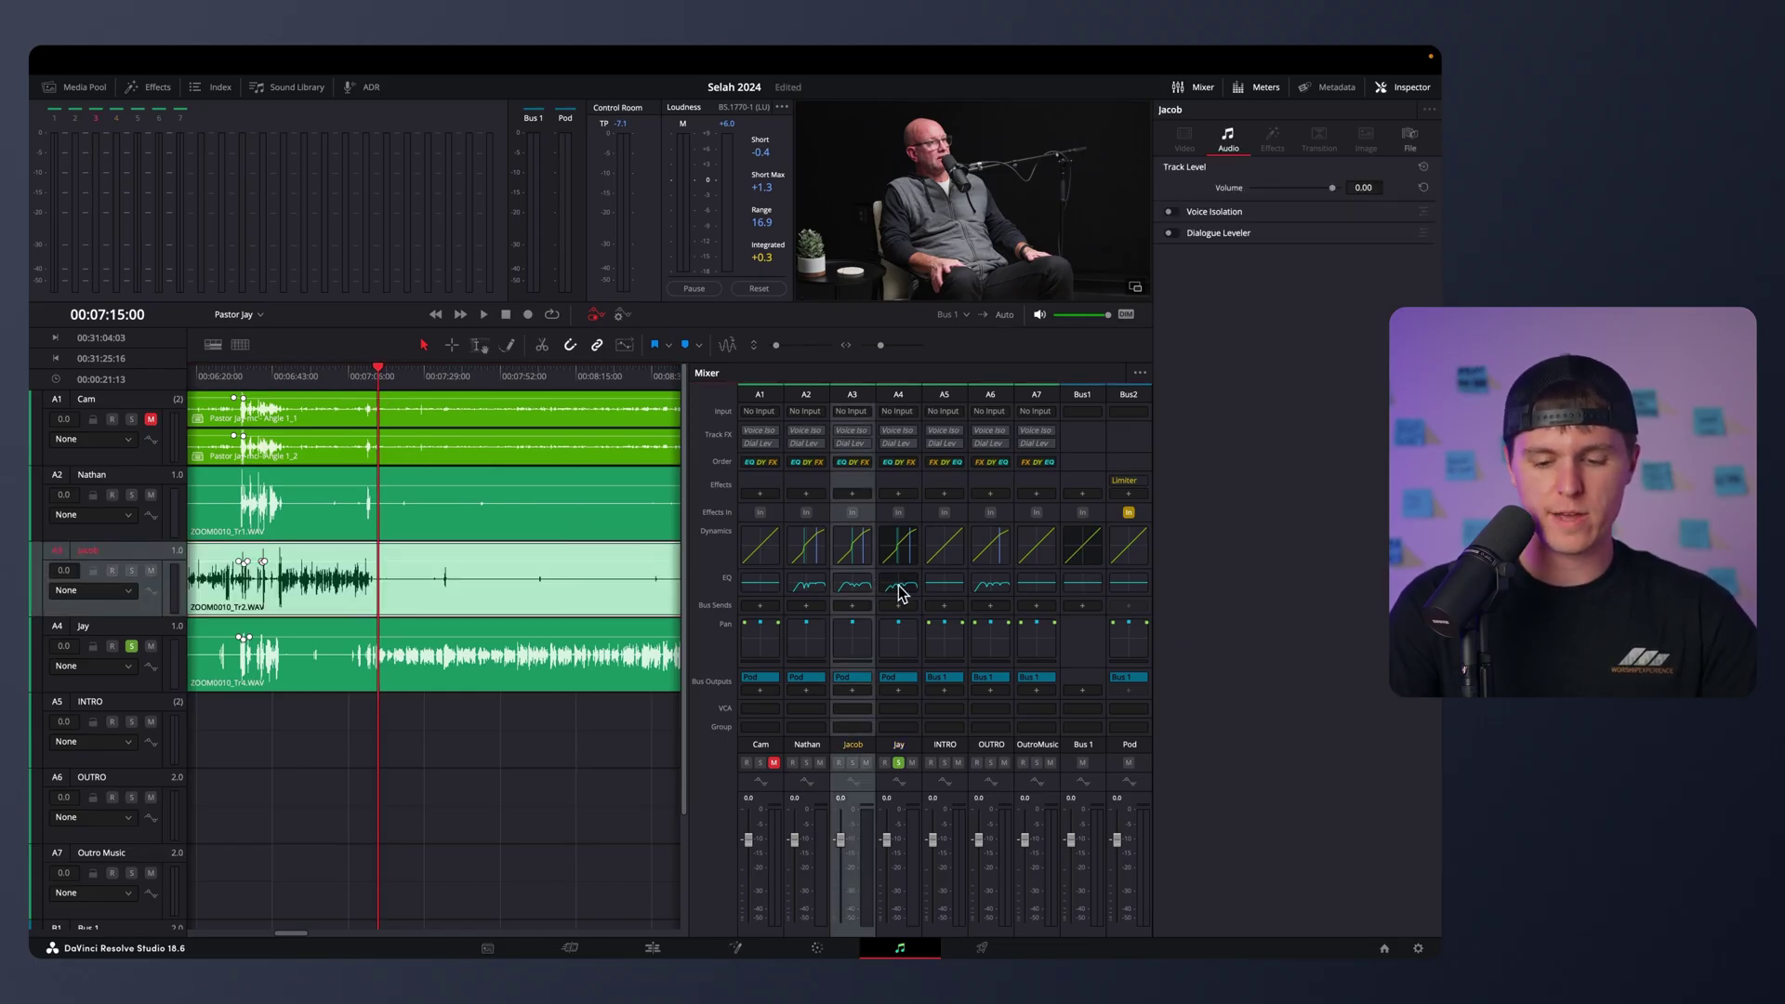
# Play with Jay's equalizer, bypassing it and re-enabling it to compare.
pyautogui.click(898, 583)
pyautogui.press('space')
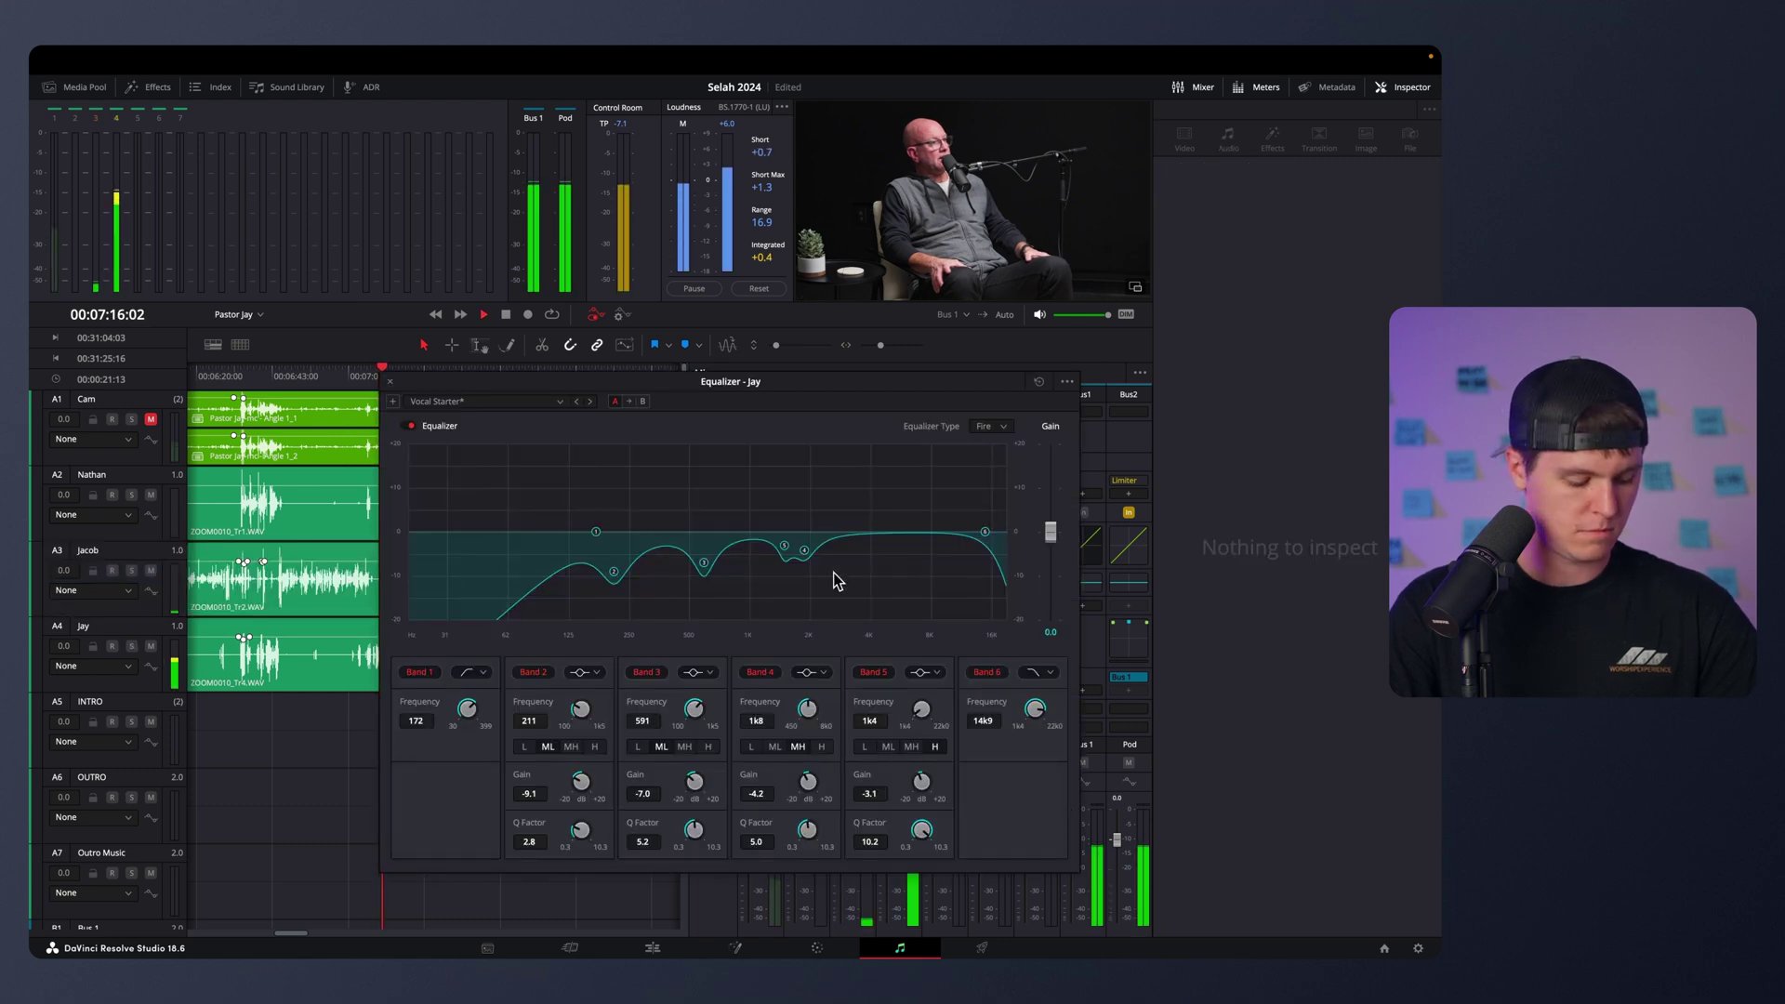
pyautogui.press('space')
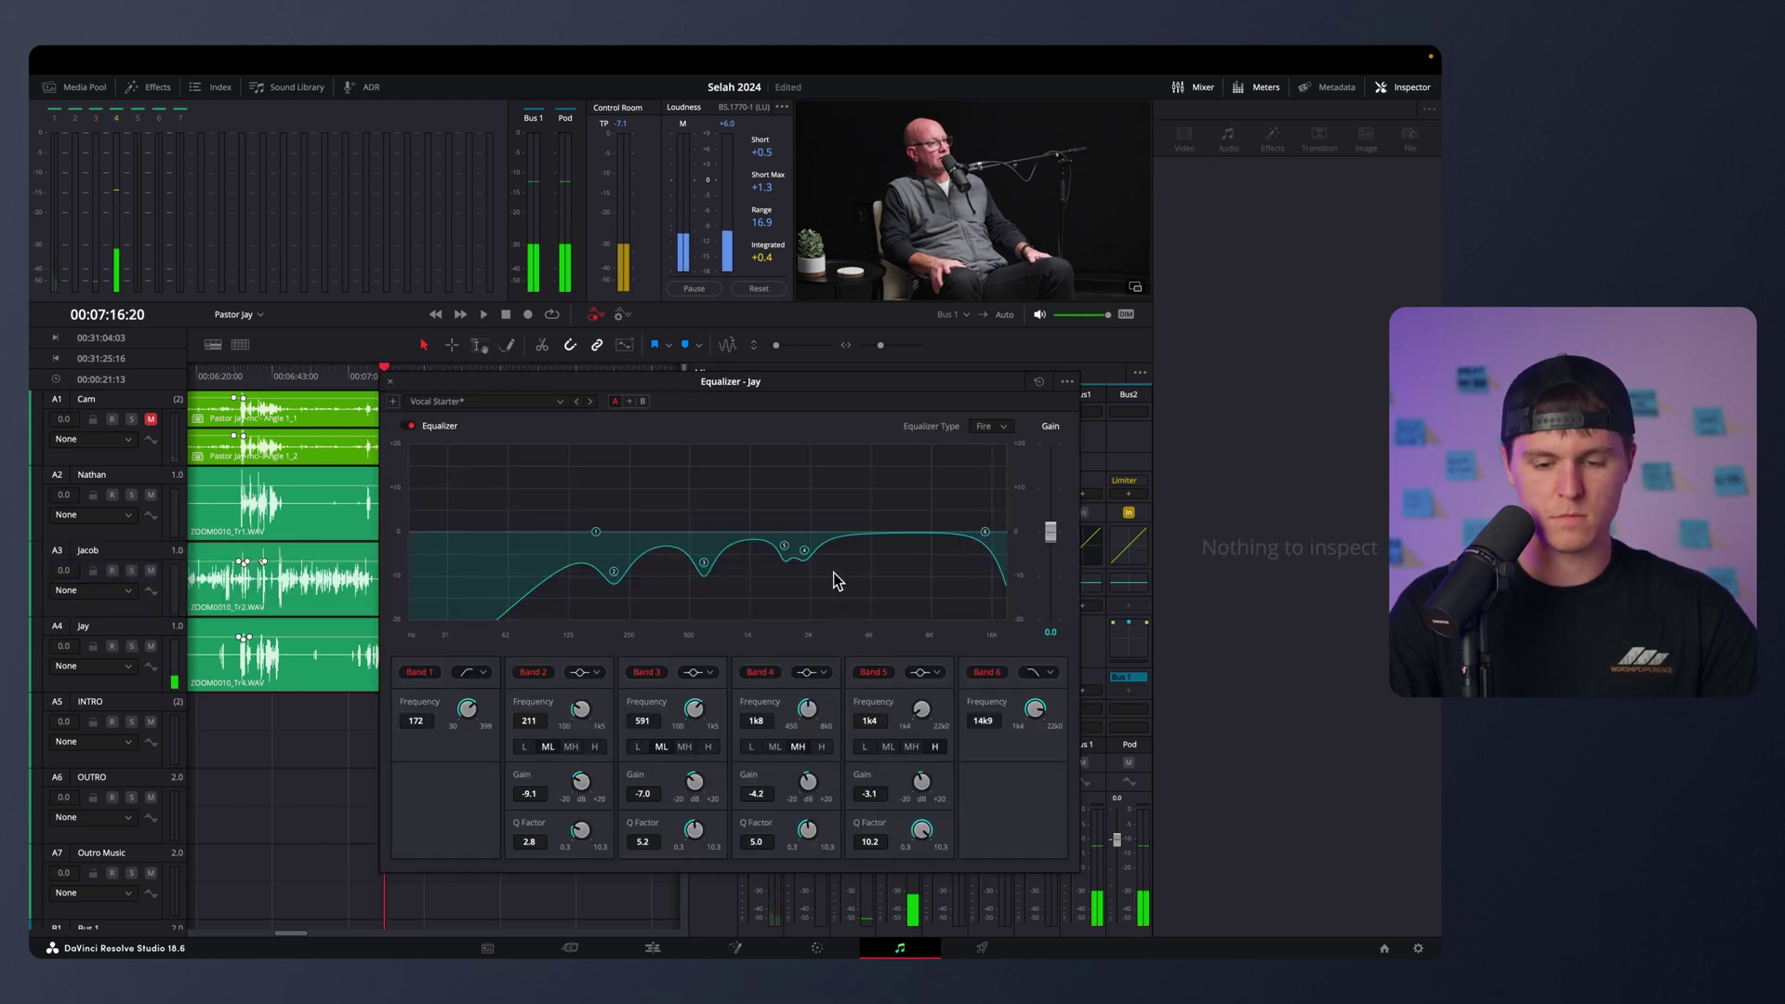
pyautogui.press('space')
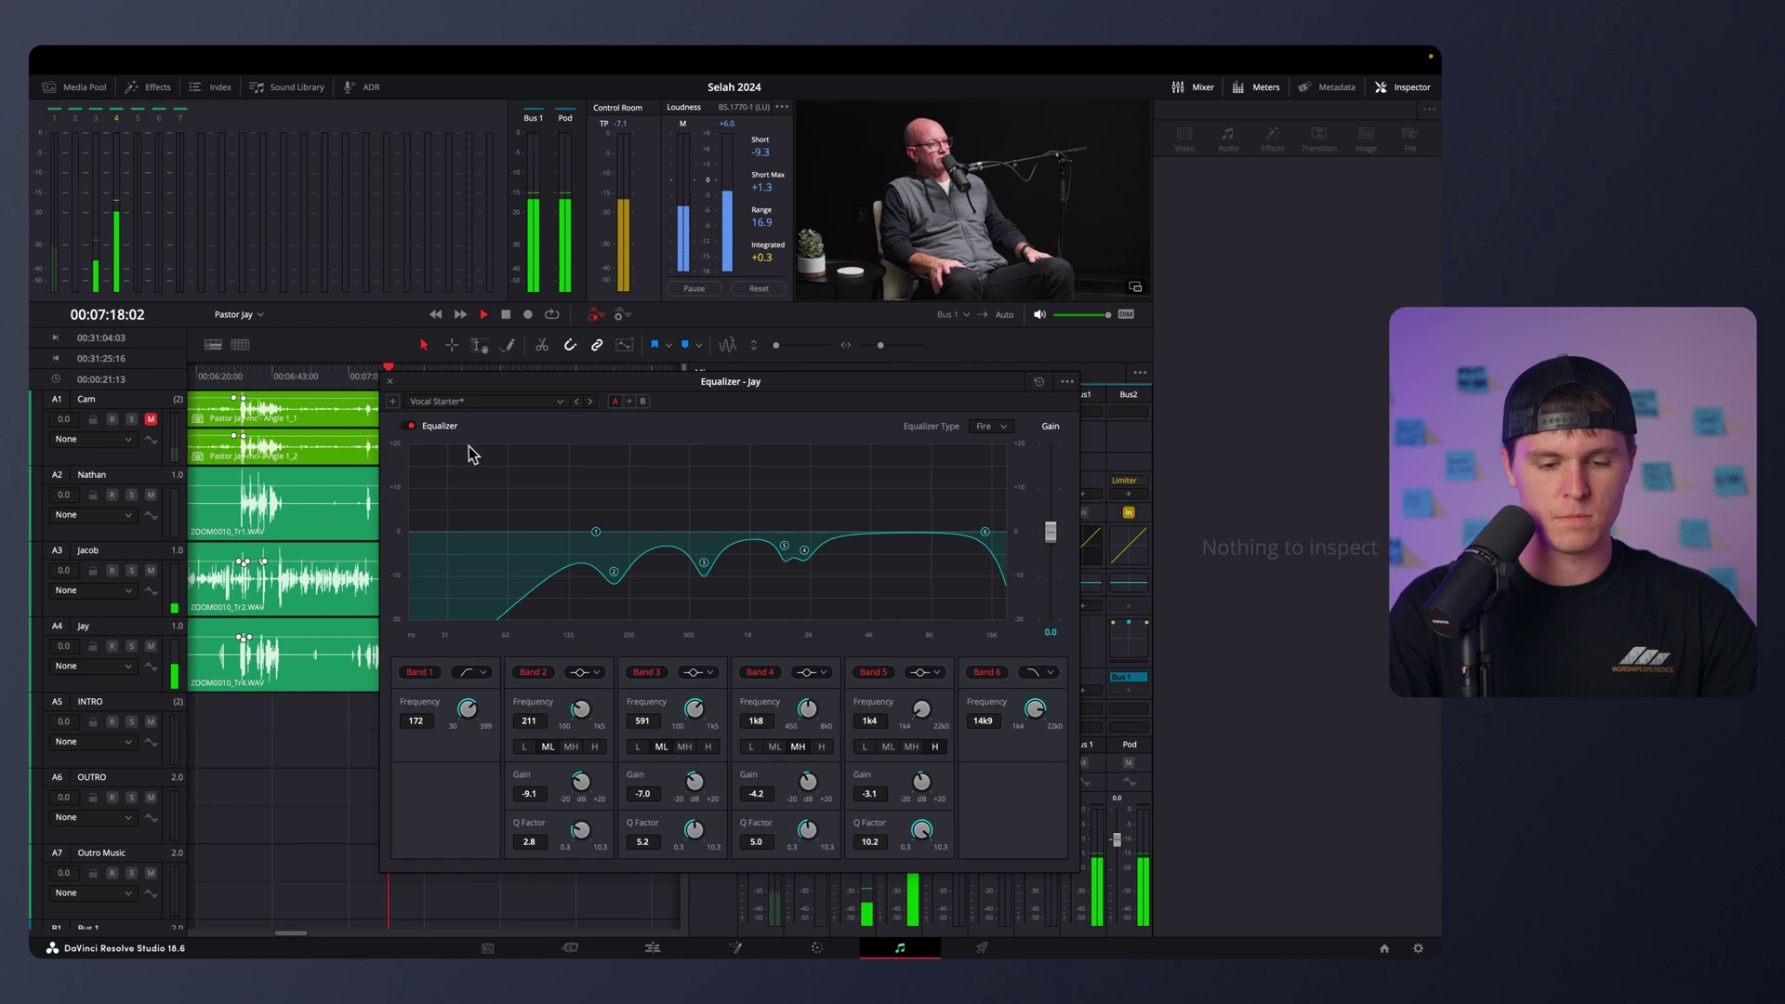
pyautogui.click(411, 427)
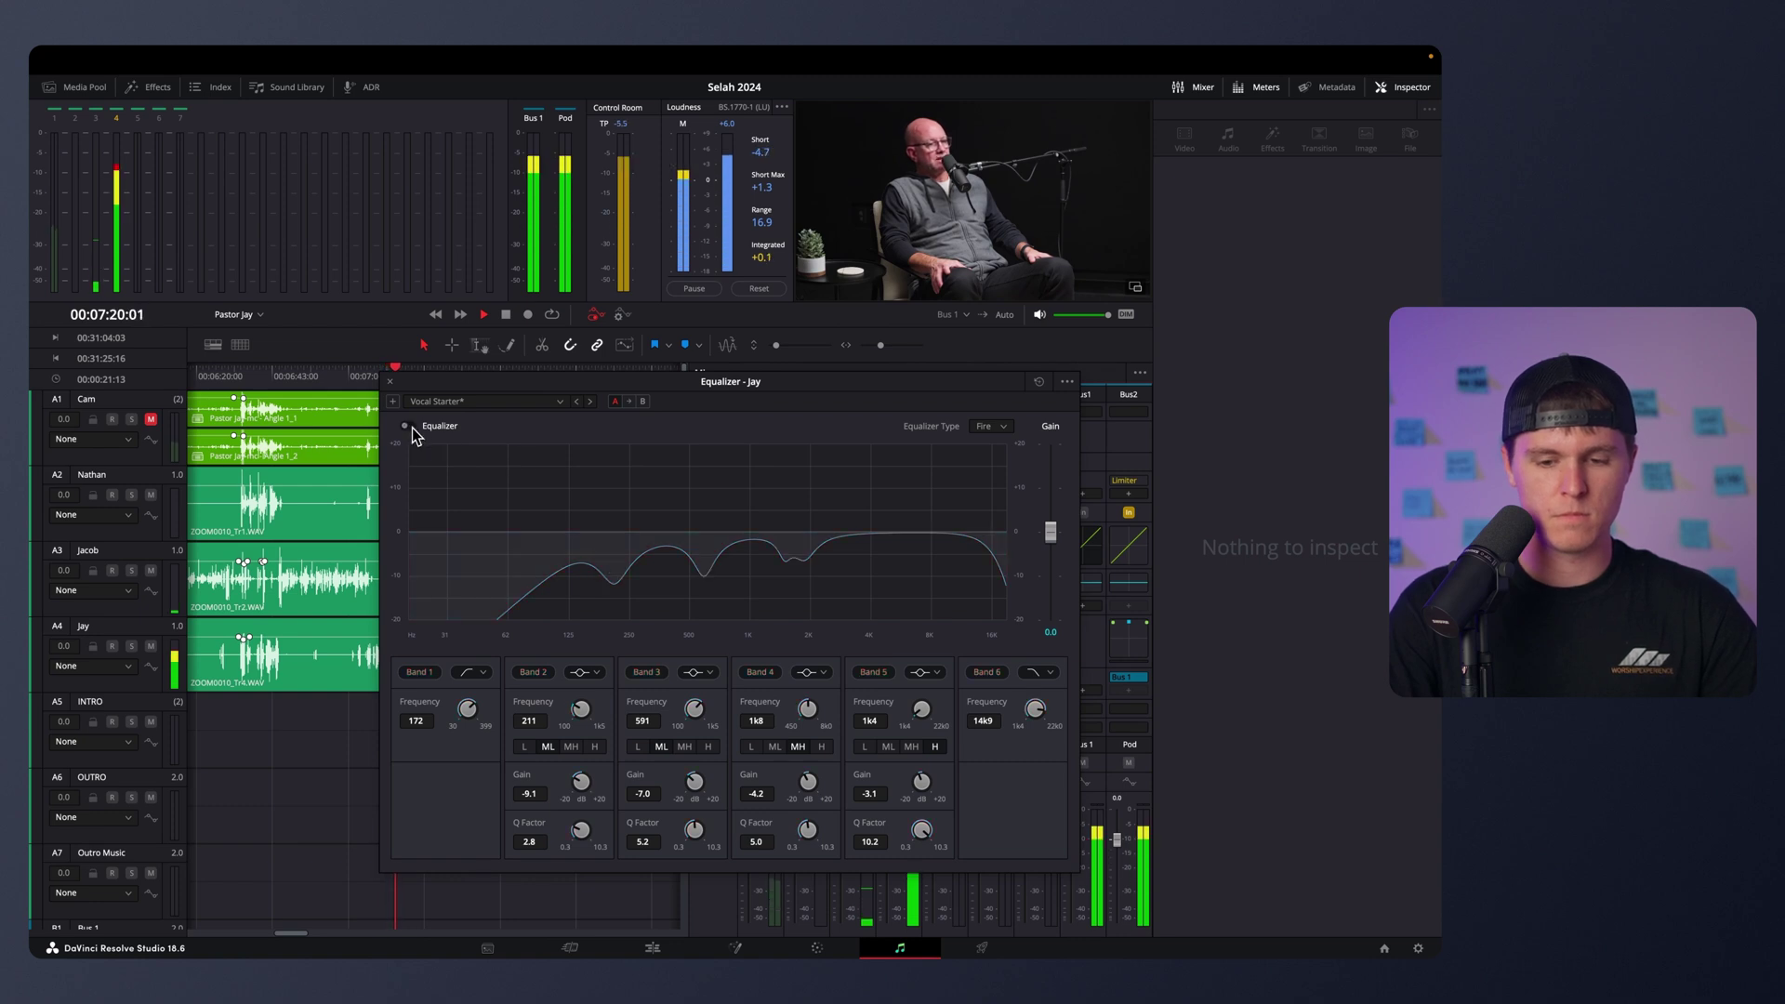
pyautogui.click(411, 426)
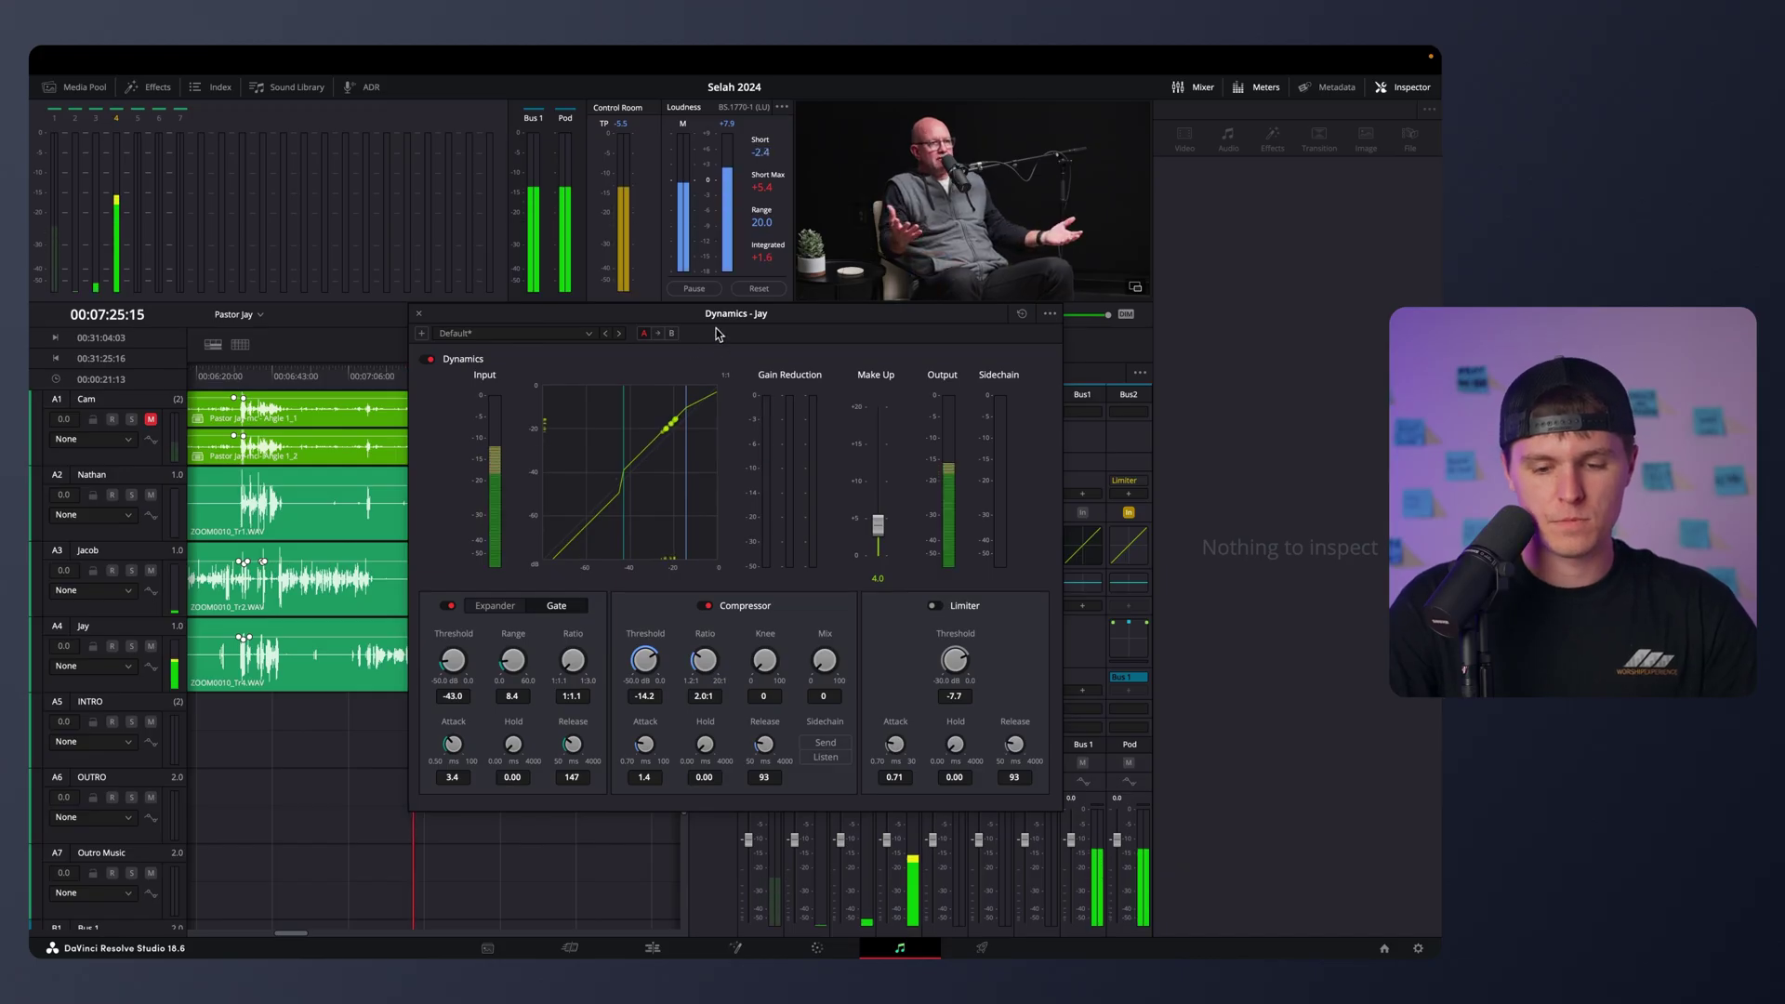
# Audition Jay's dynamics during playback, then move the Dynamics window up-left over the timeline.
pyautogui.moveTo(779, 314); pyautogui.dragTo(985, 375)
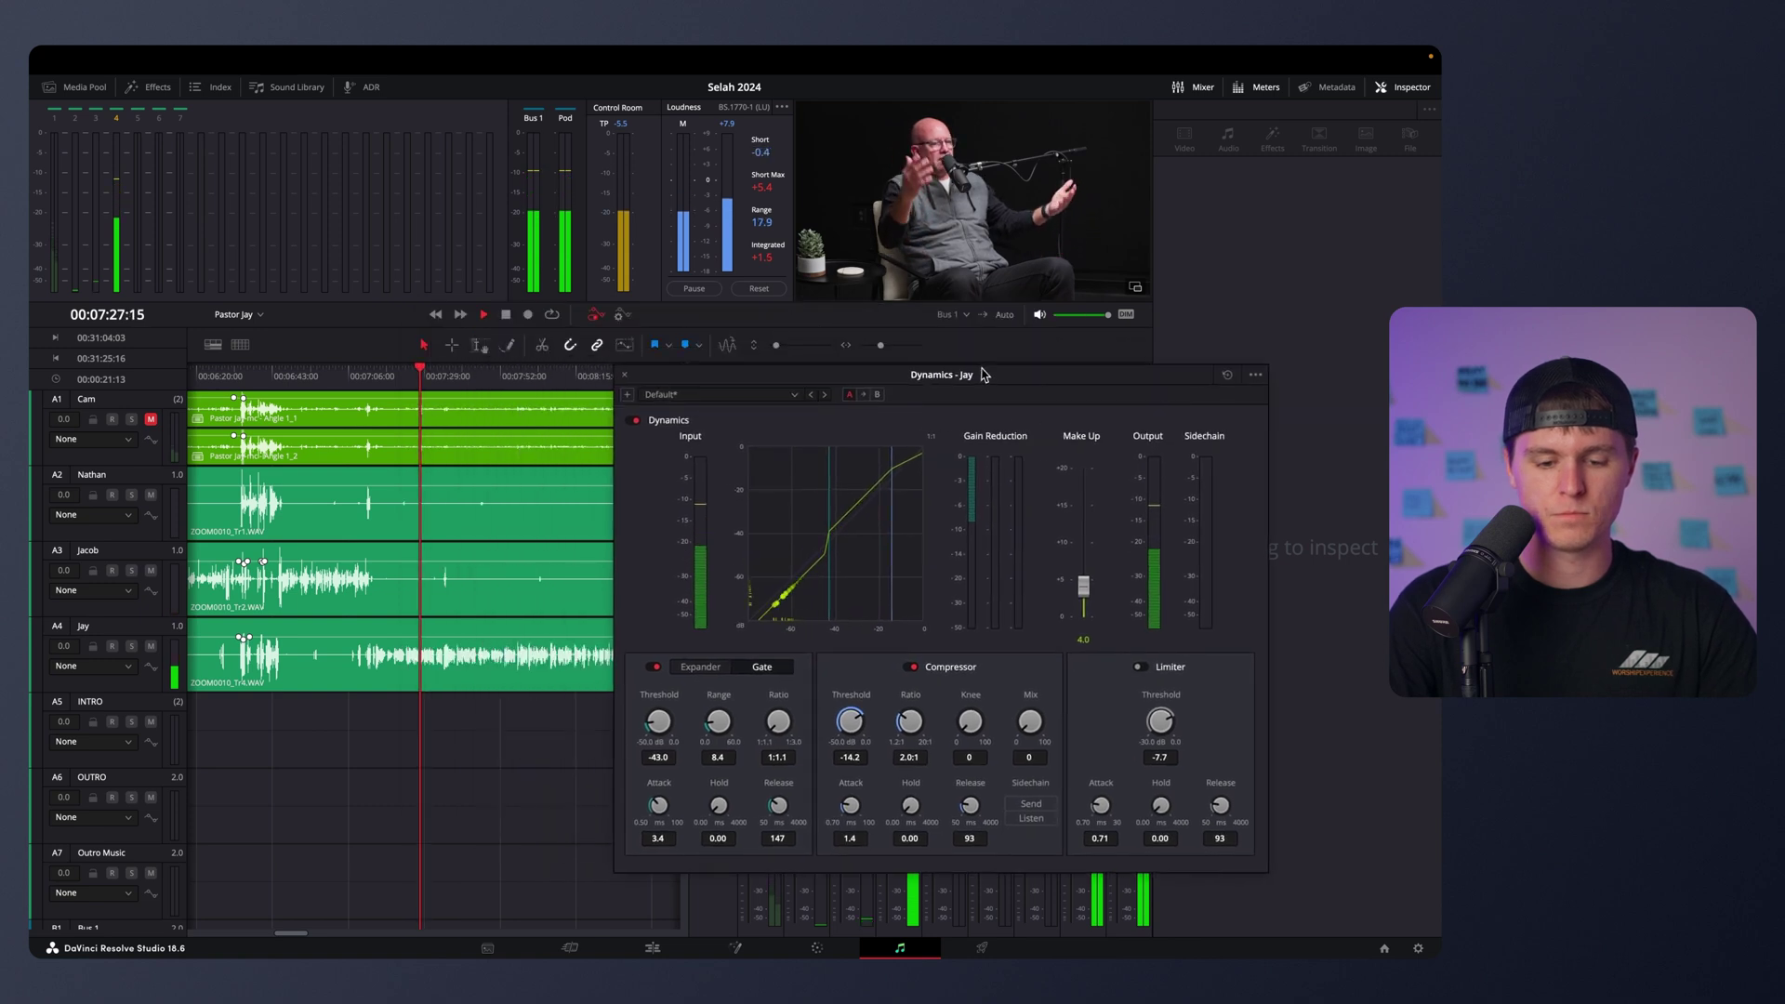
pyautogui.hscroll(-3, 502, 546)
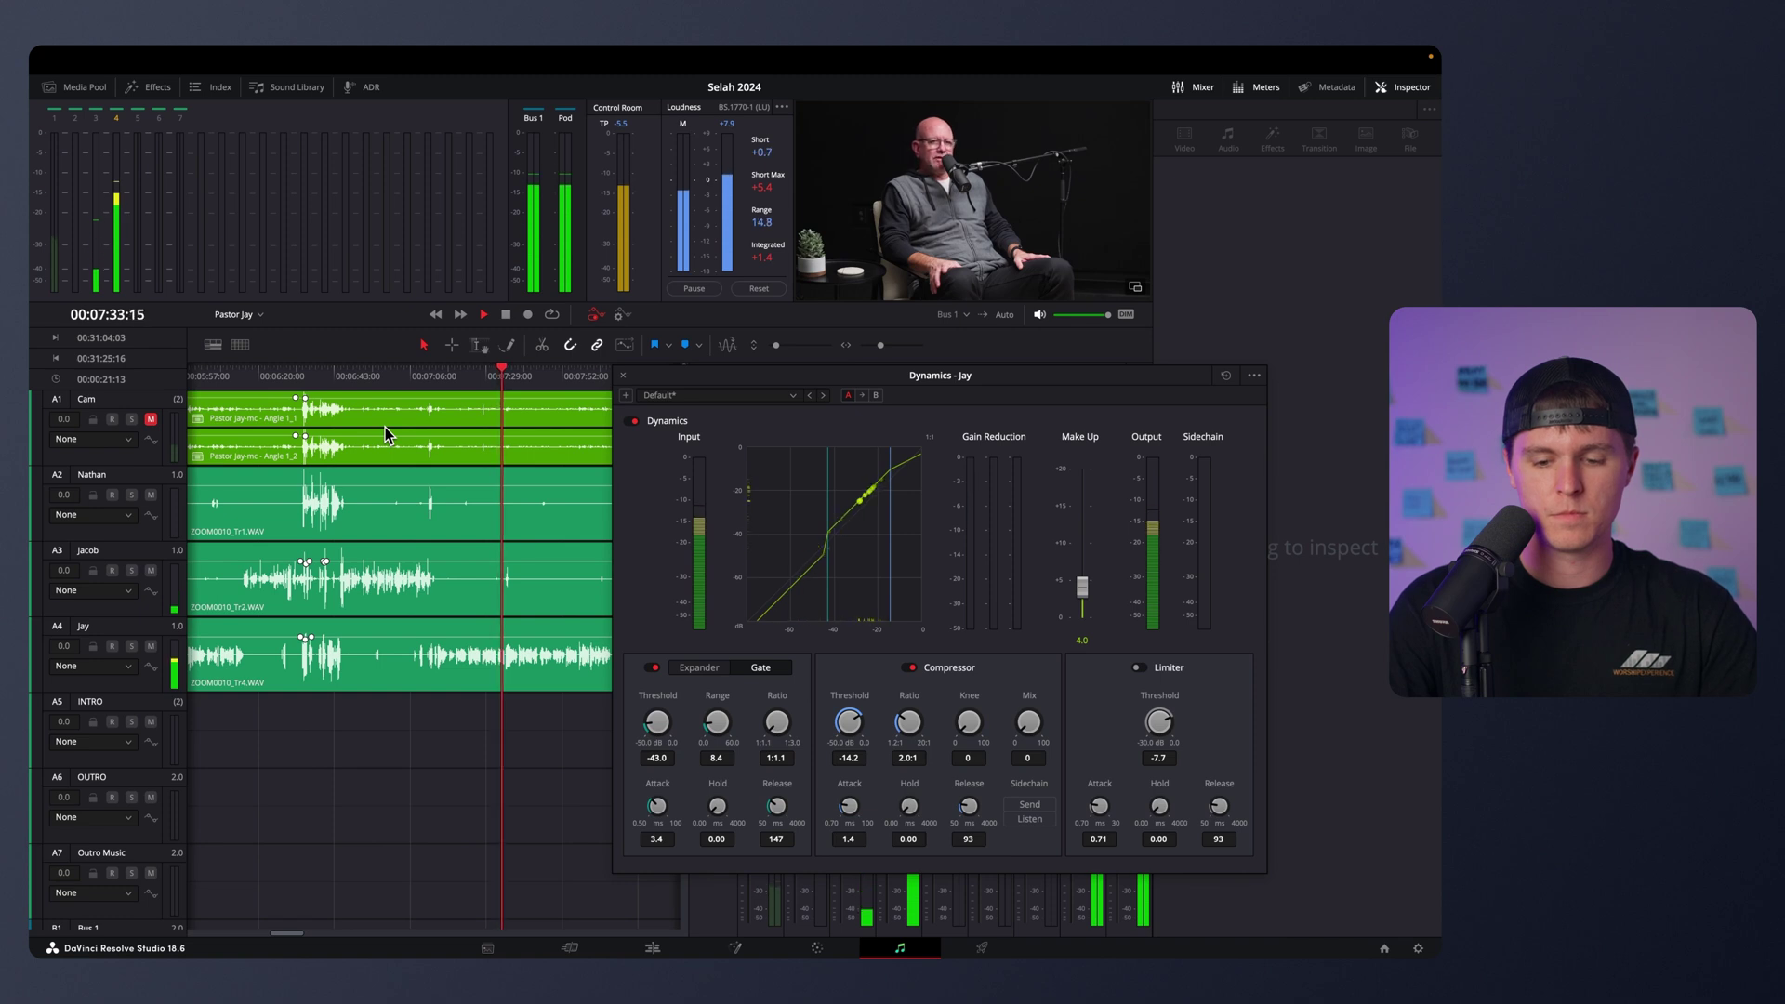
pyautogui.press('space')
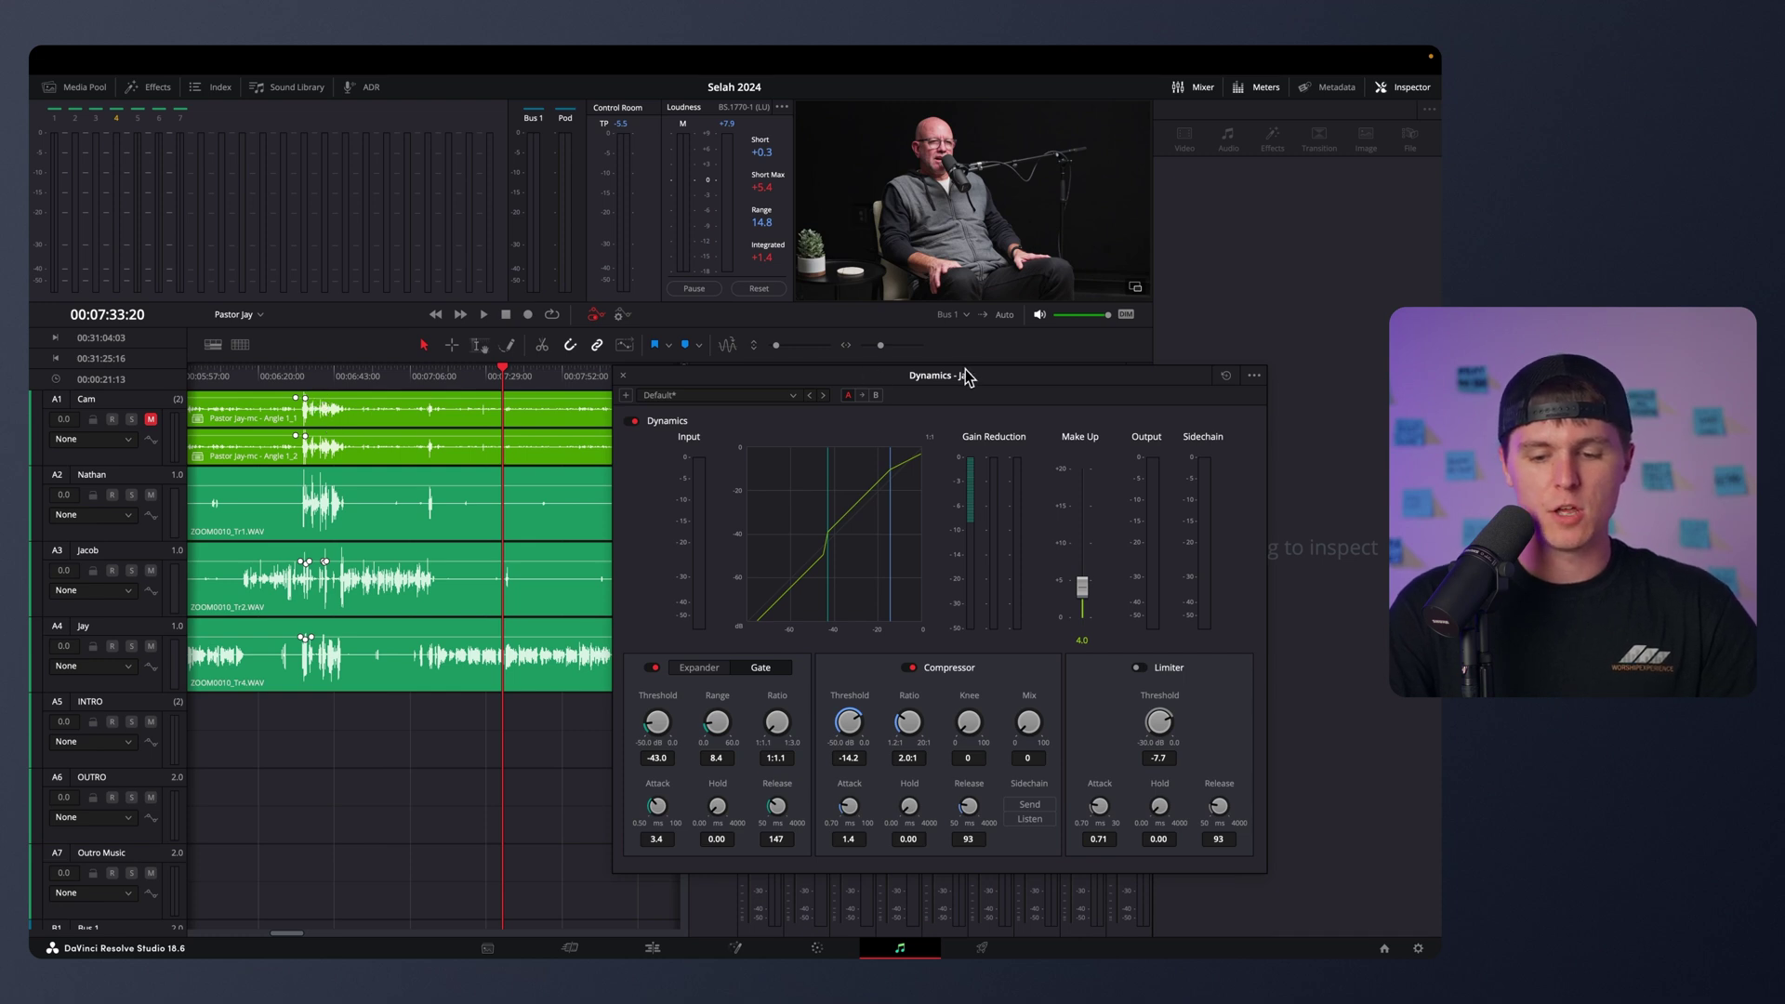
pyautogui.moveTo(967, 376); pyautogui.dragTo(563, 191)
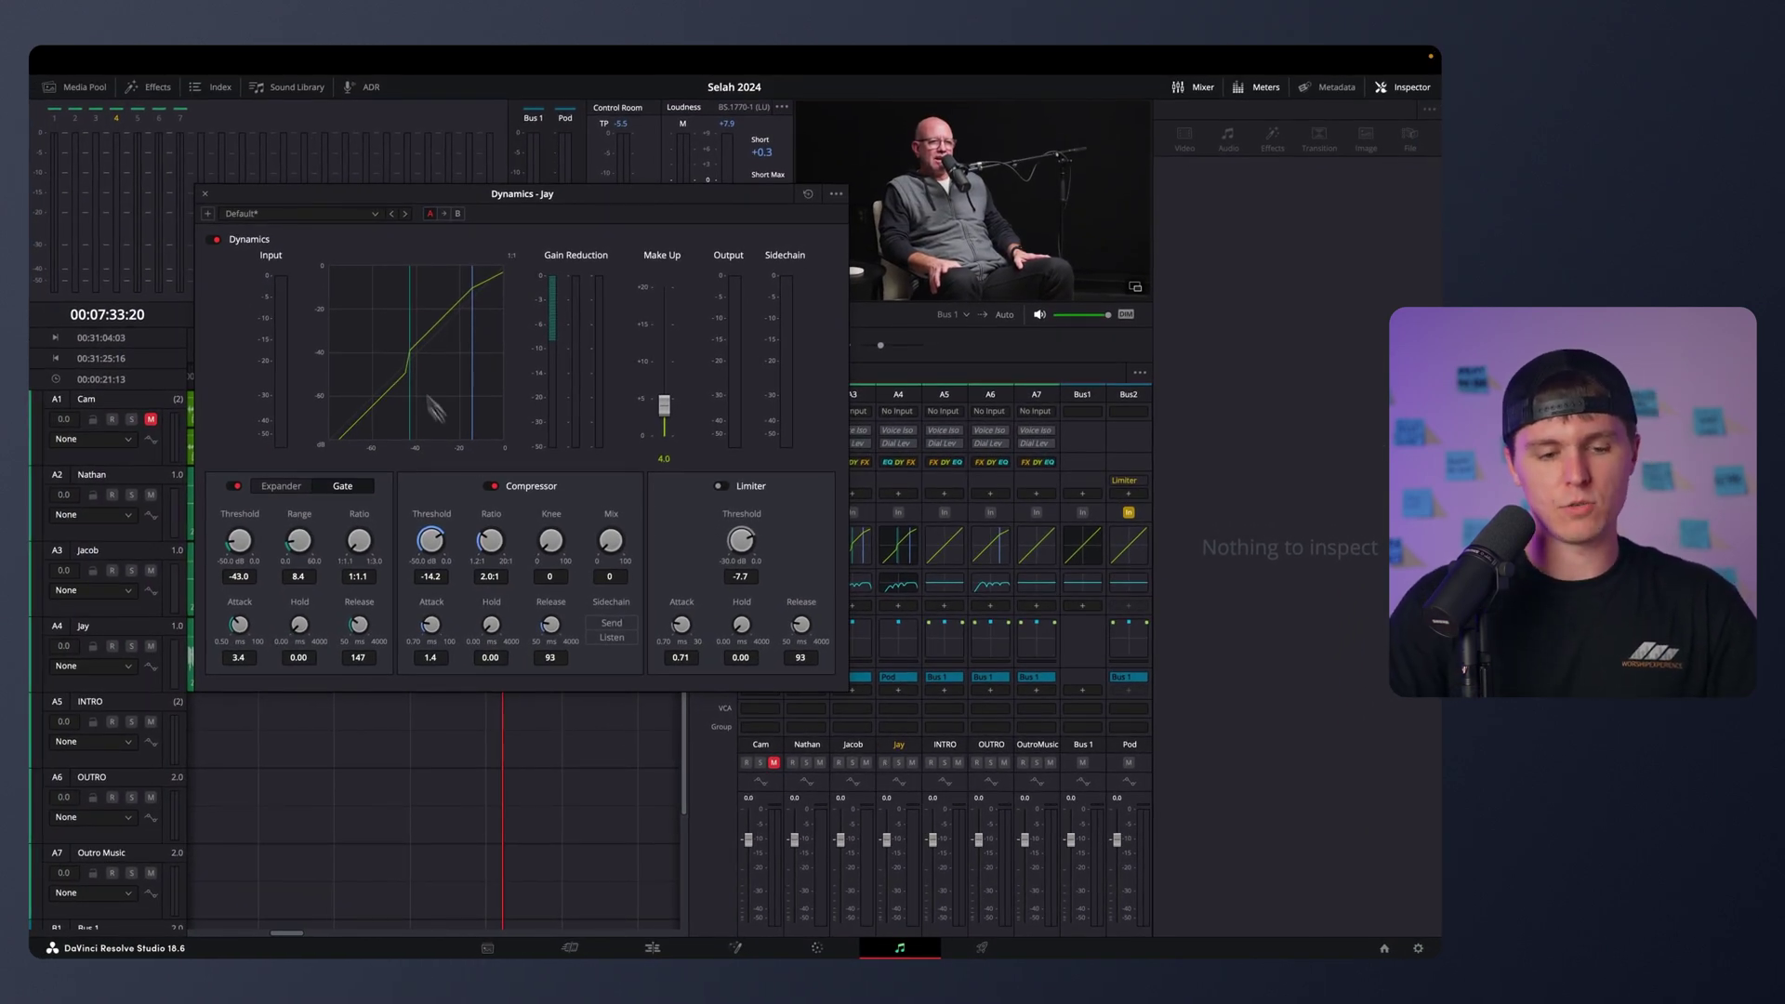
# Play the mix, then compare Jacob's and Jay's gate and compressor values.
pyautogui.moveTo(205, 193); pyautogui.dragTo(547, 200)
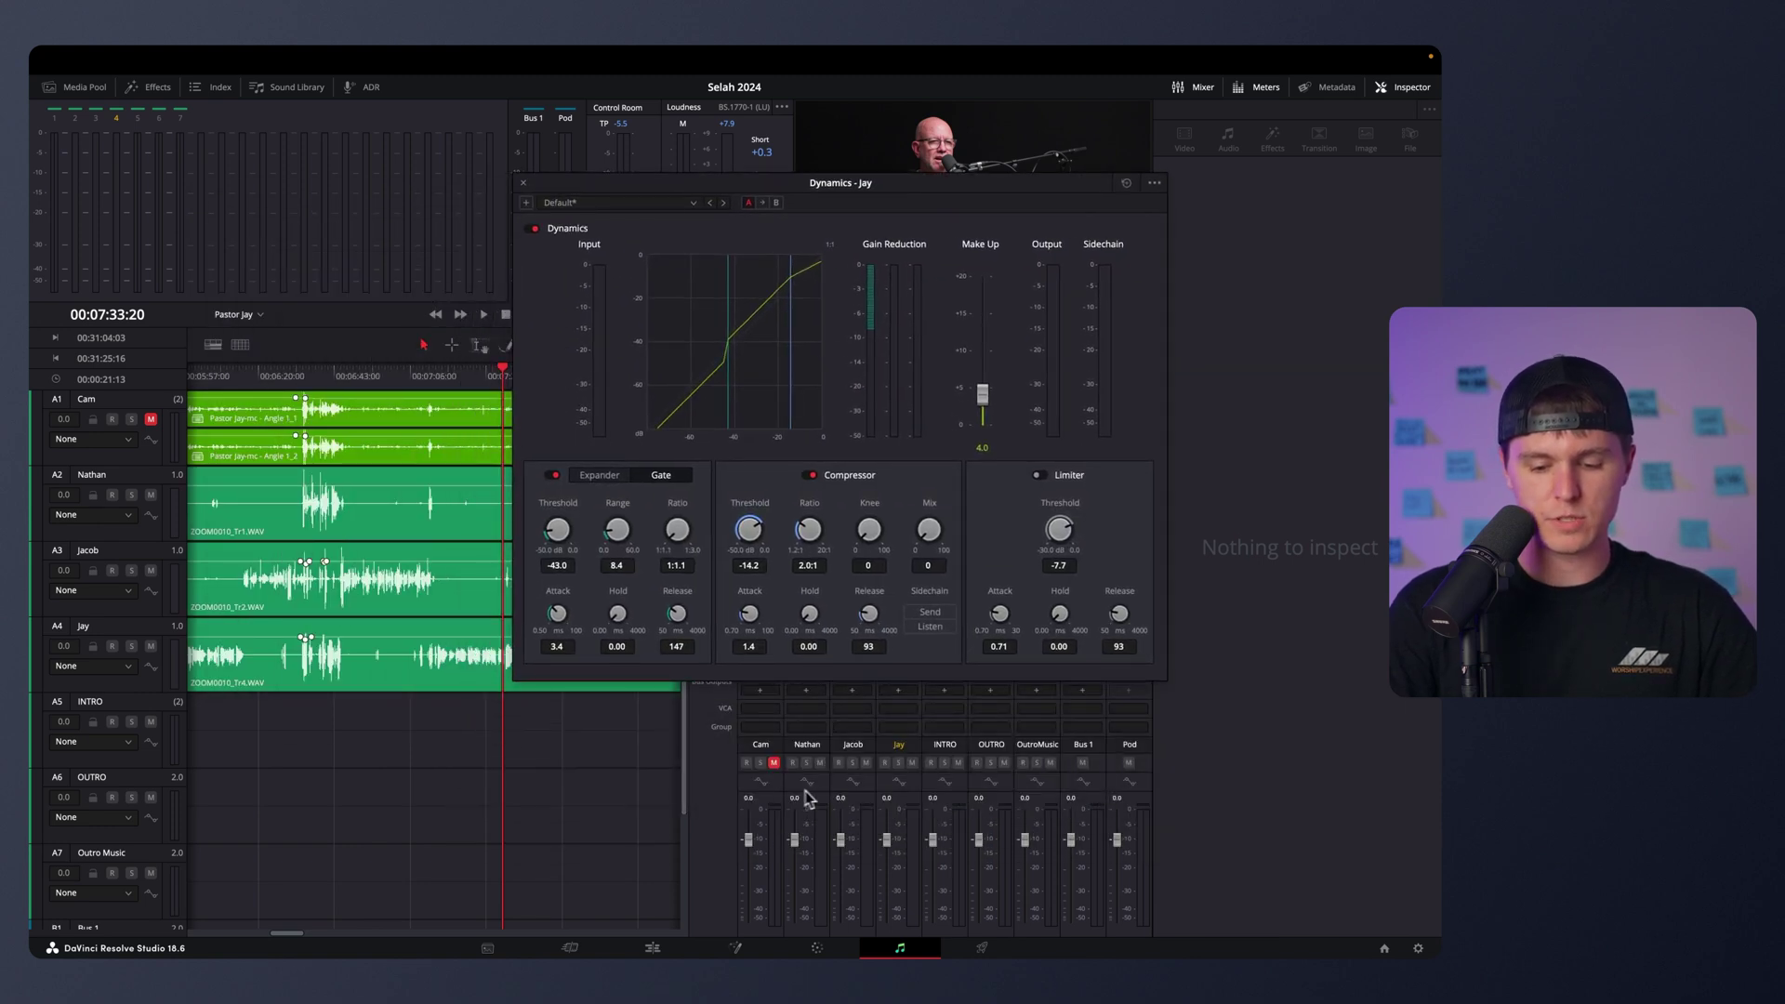
pyautogui.click(808, 856)
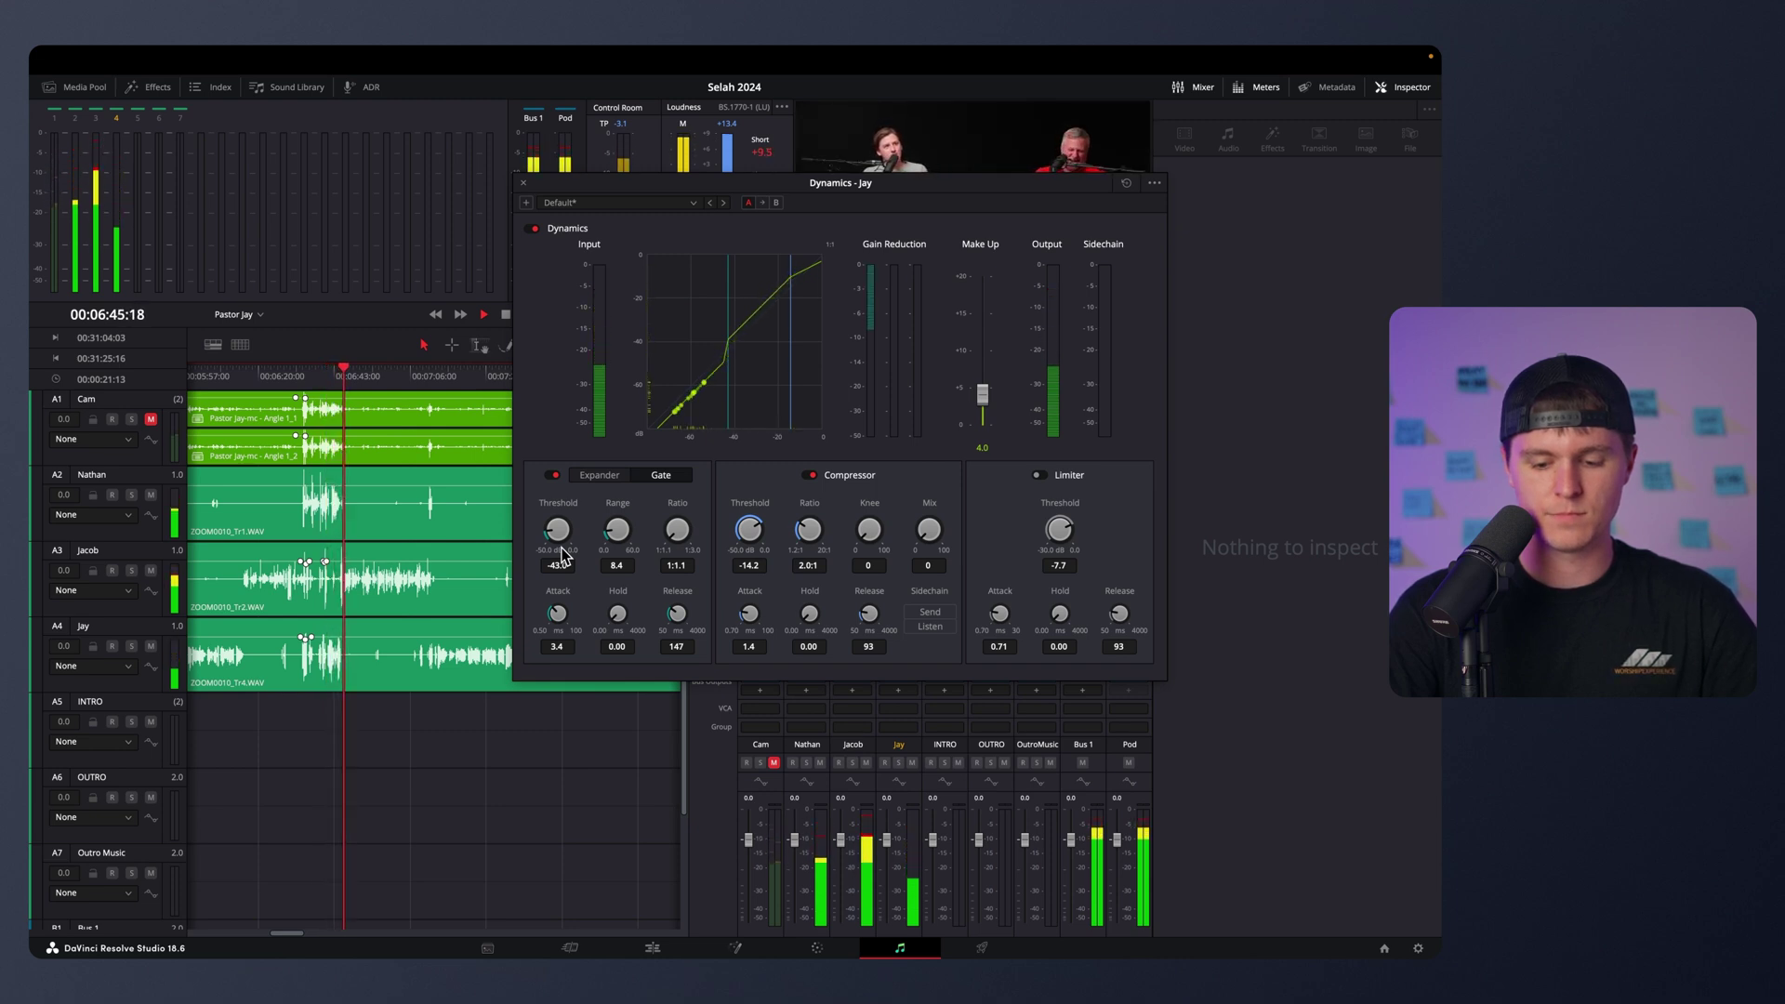
pyautogui.press('space')
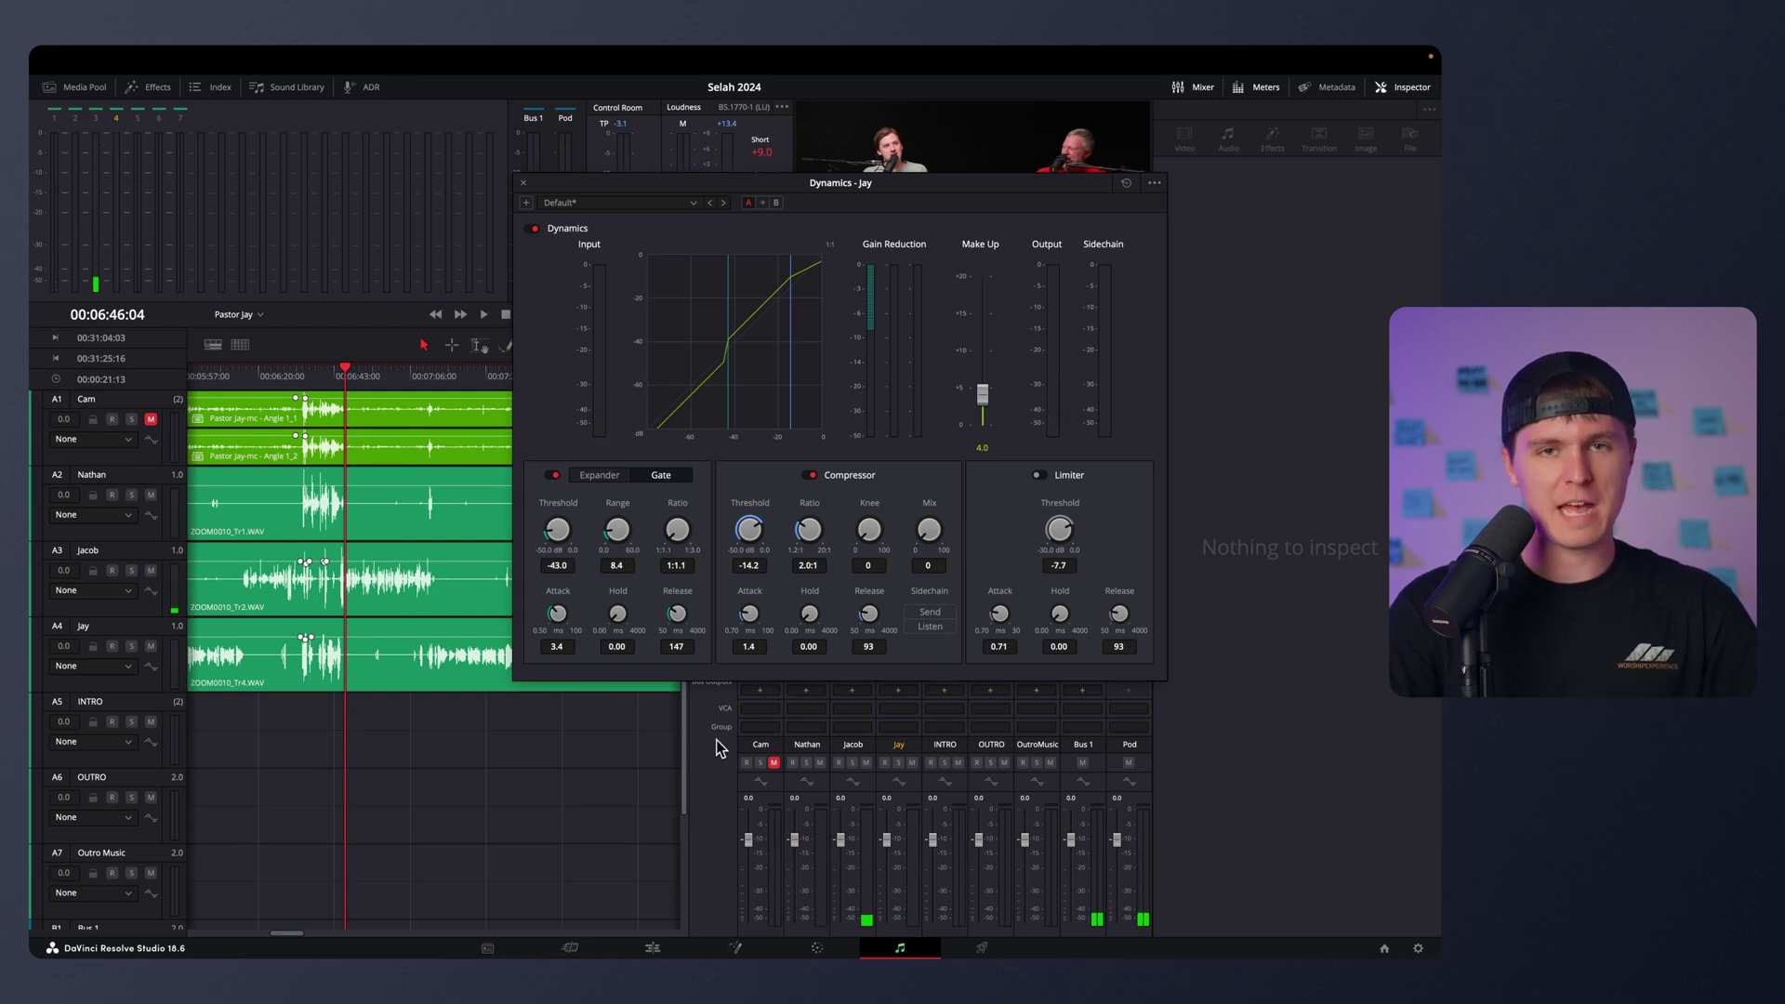
pyautogui.click(842, 805)
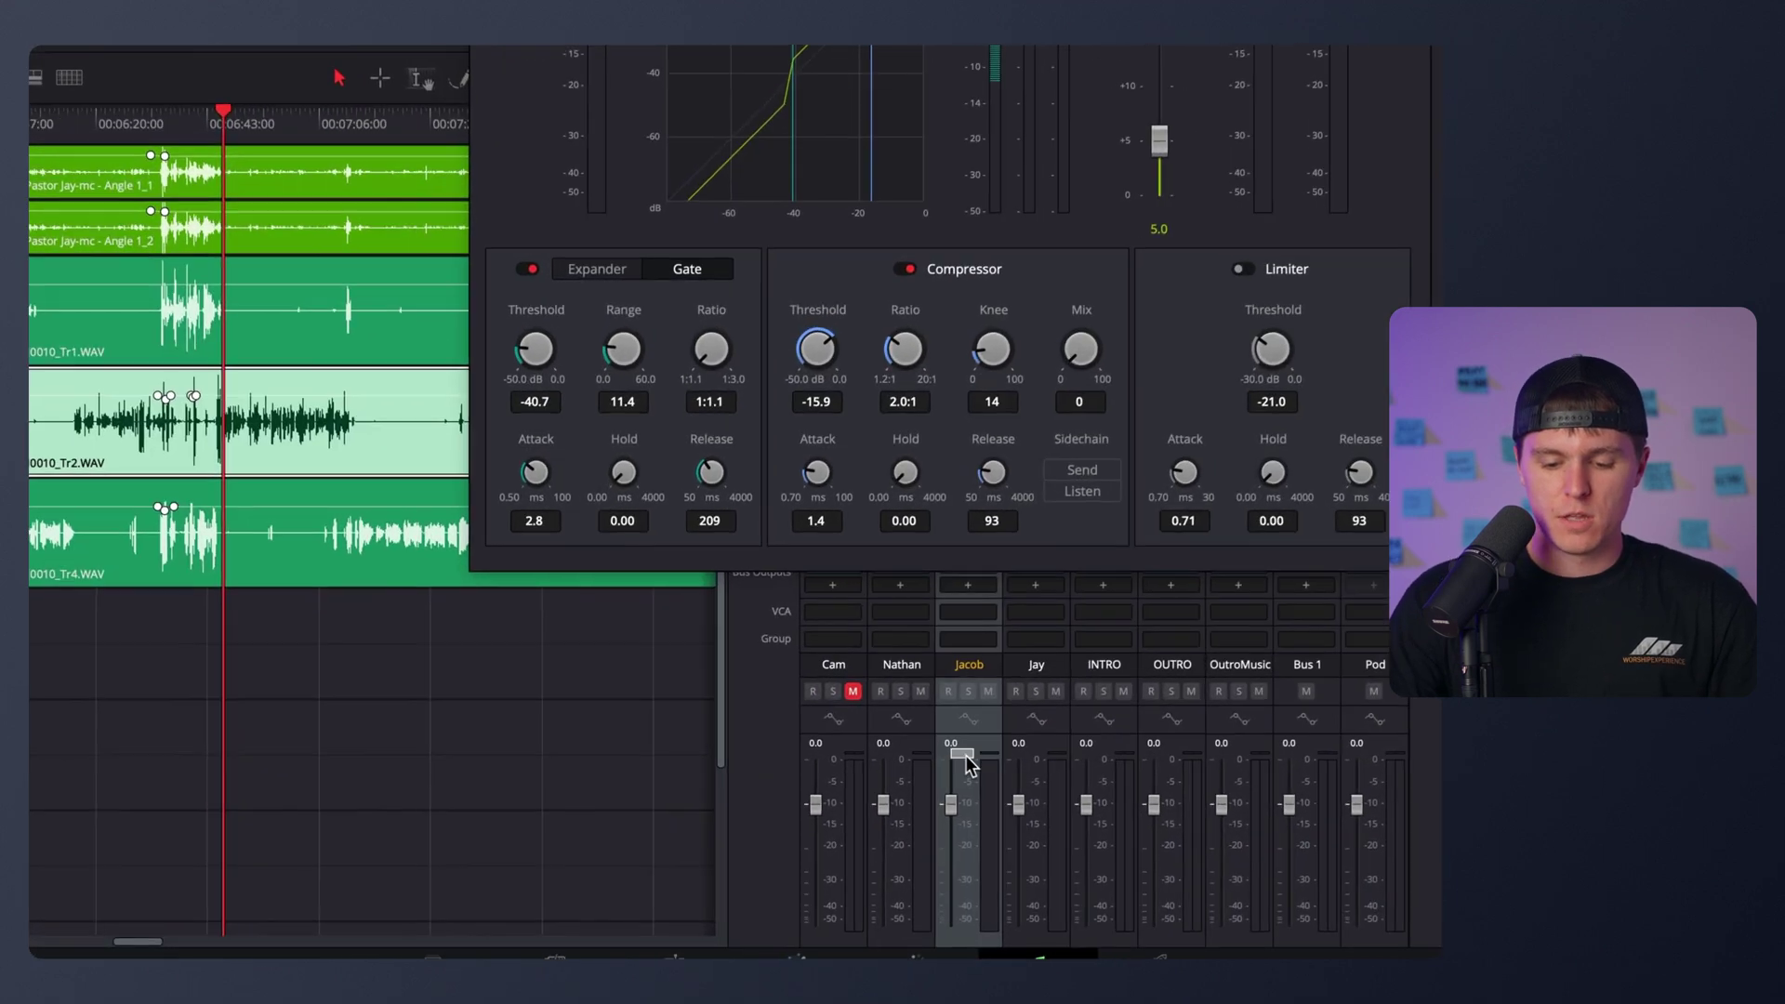
pyautogui.click(1023, 743)
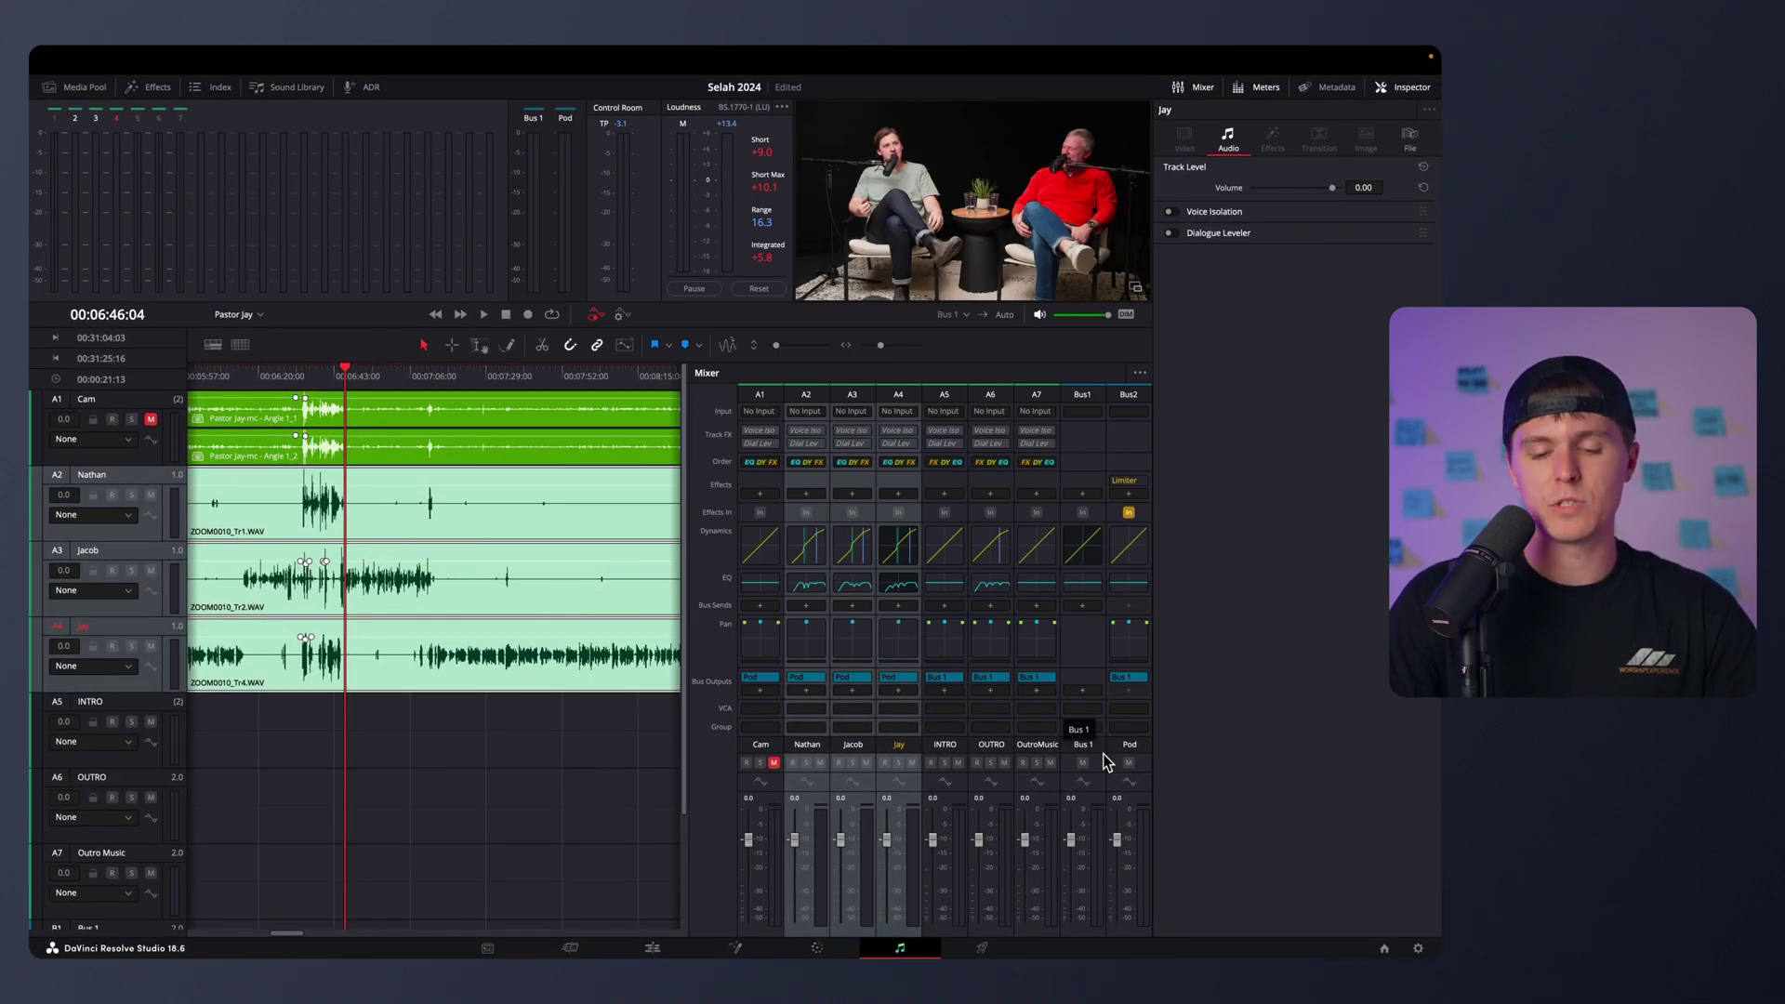
# Add two volume keyframes on Jacob's track and pull the stretch down to -9.1 dB.
pyautogui.scroll(3, 461, 688)
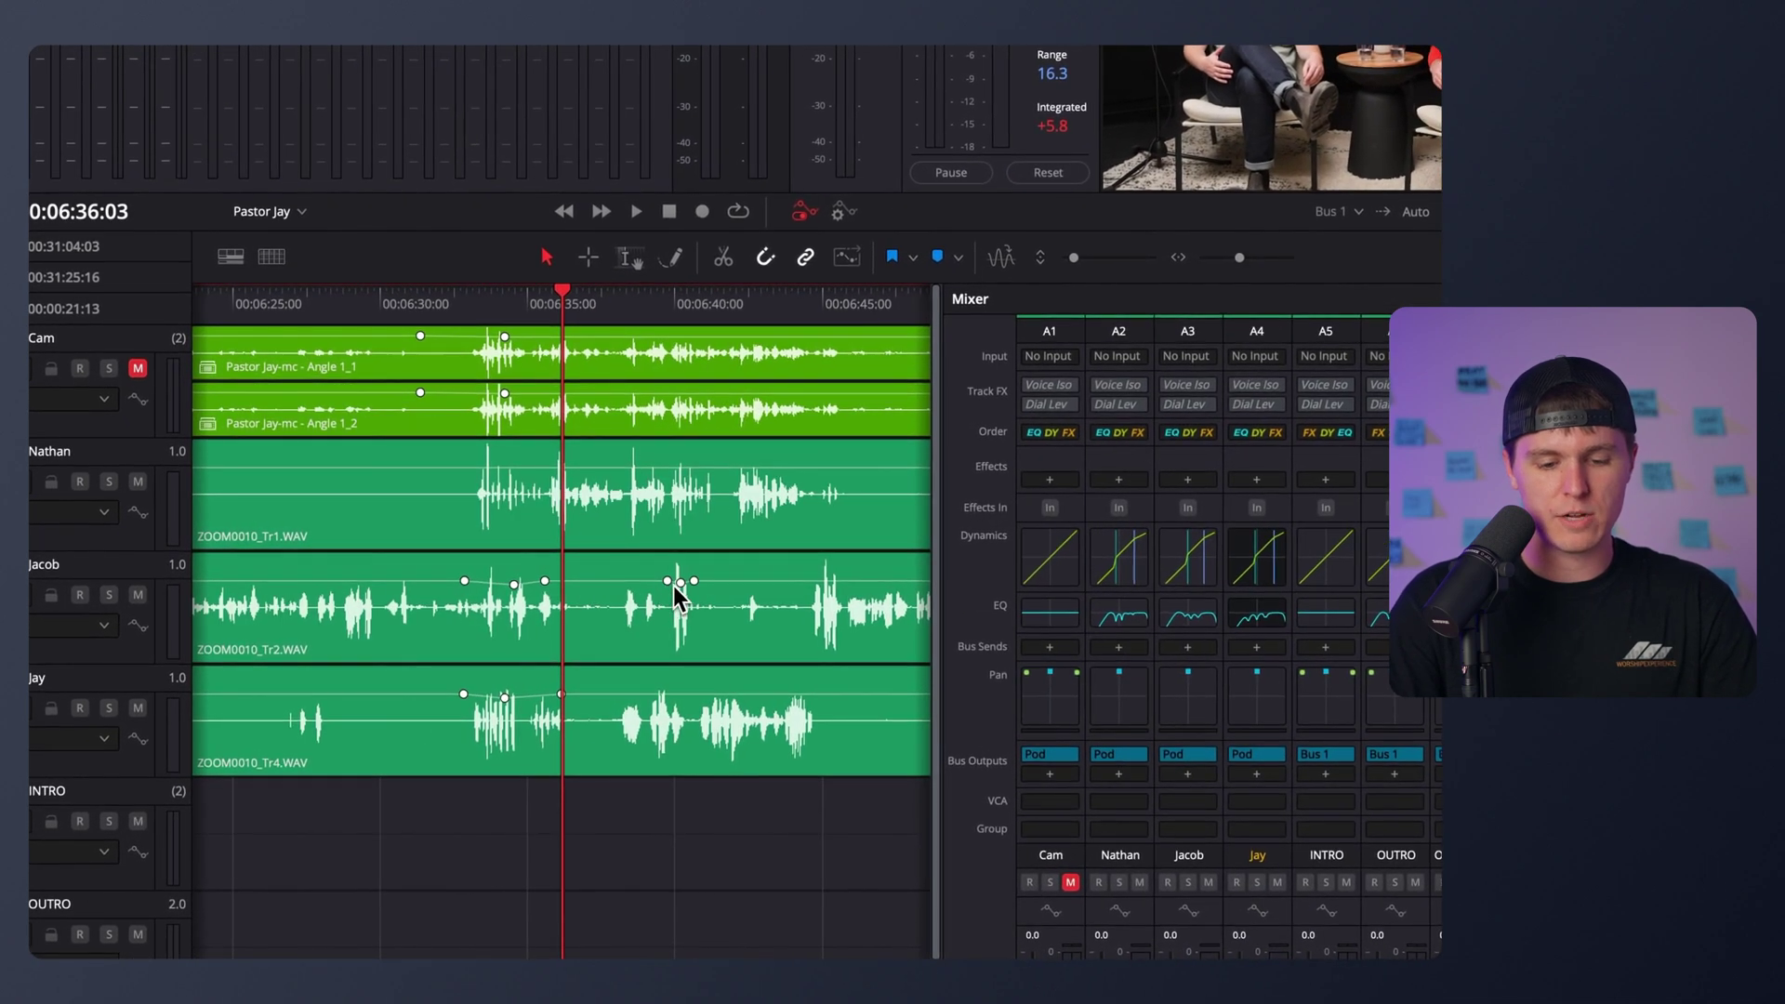
pyautogui.keyDown('alt'); pyautogui.click(578, 581); pyautogui.keyUp('alt')
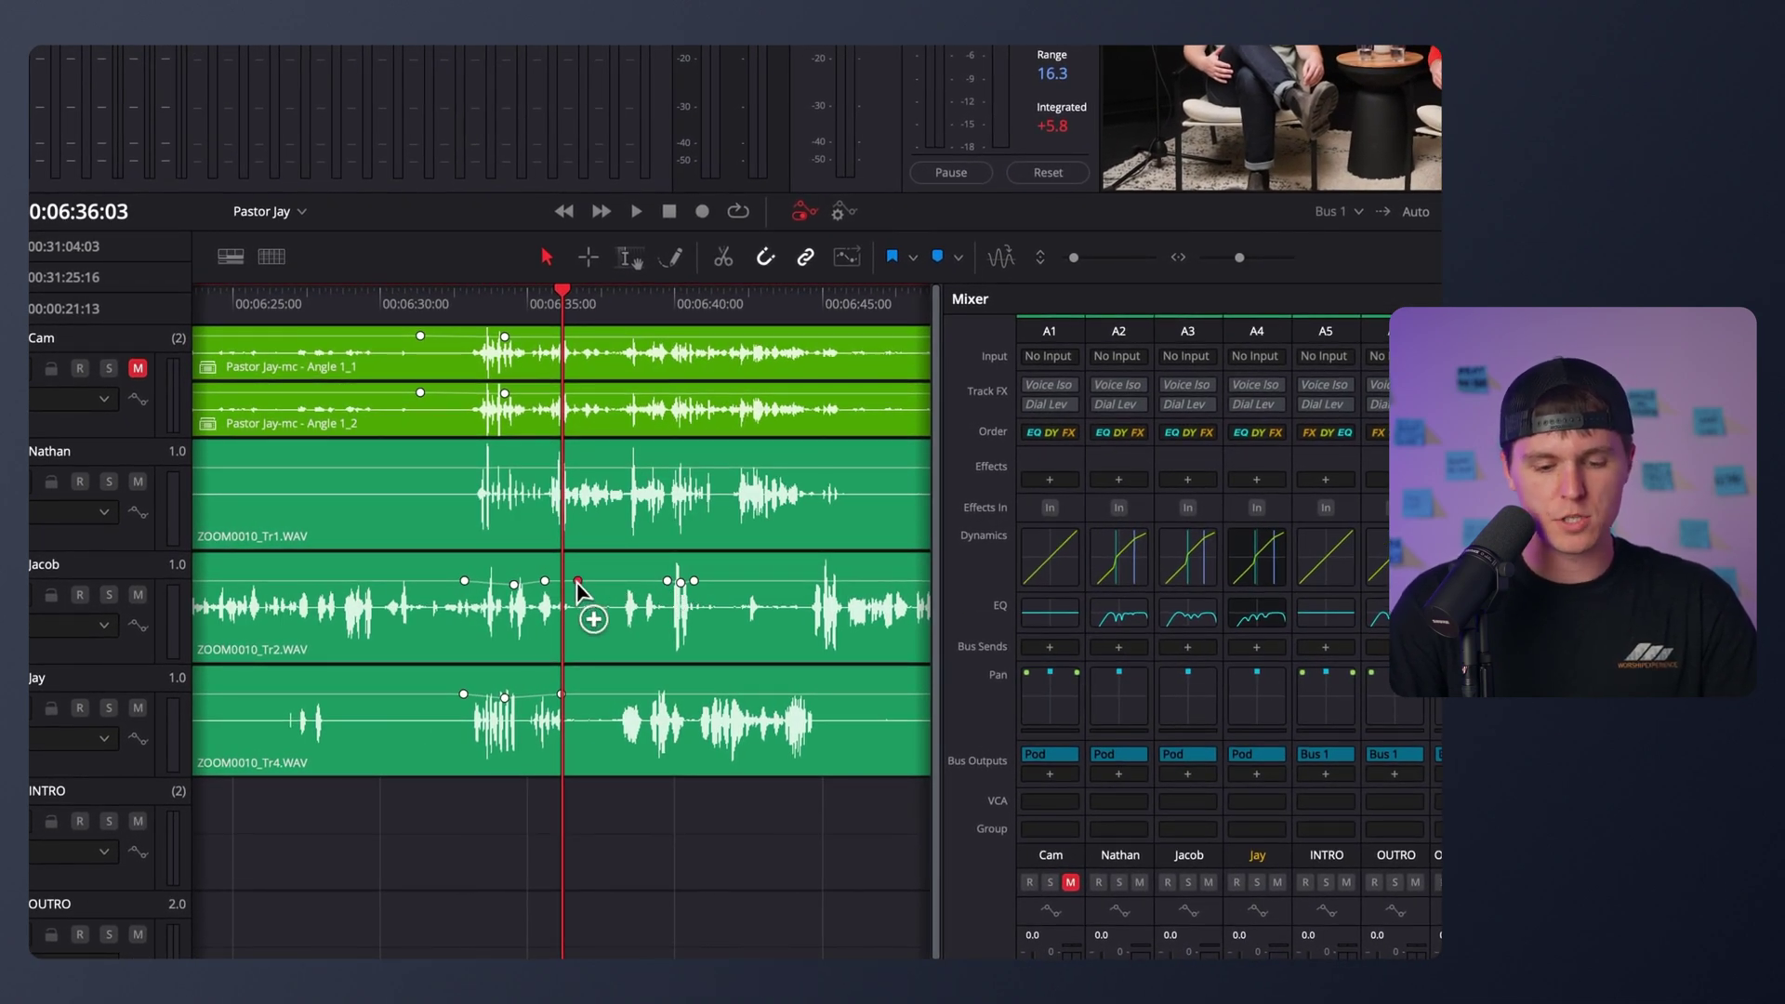
pyautogui.keyDown('alt'); pyautogui.click(612, 582); pyautogui.keyUp('alt')
pyautogui.moveTo(594, 581); pyautogui.dragTo(593, 581)
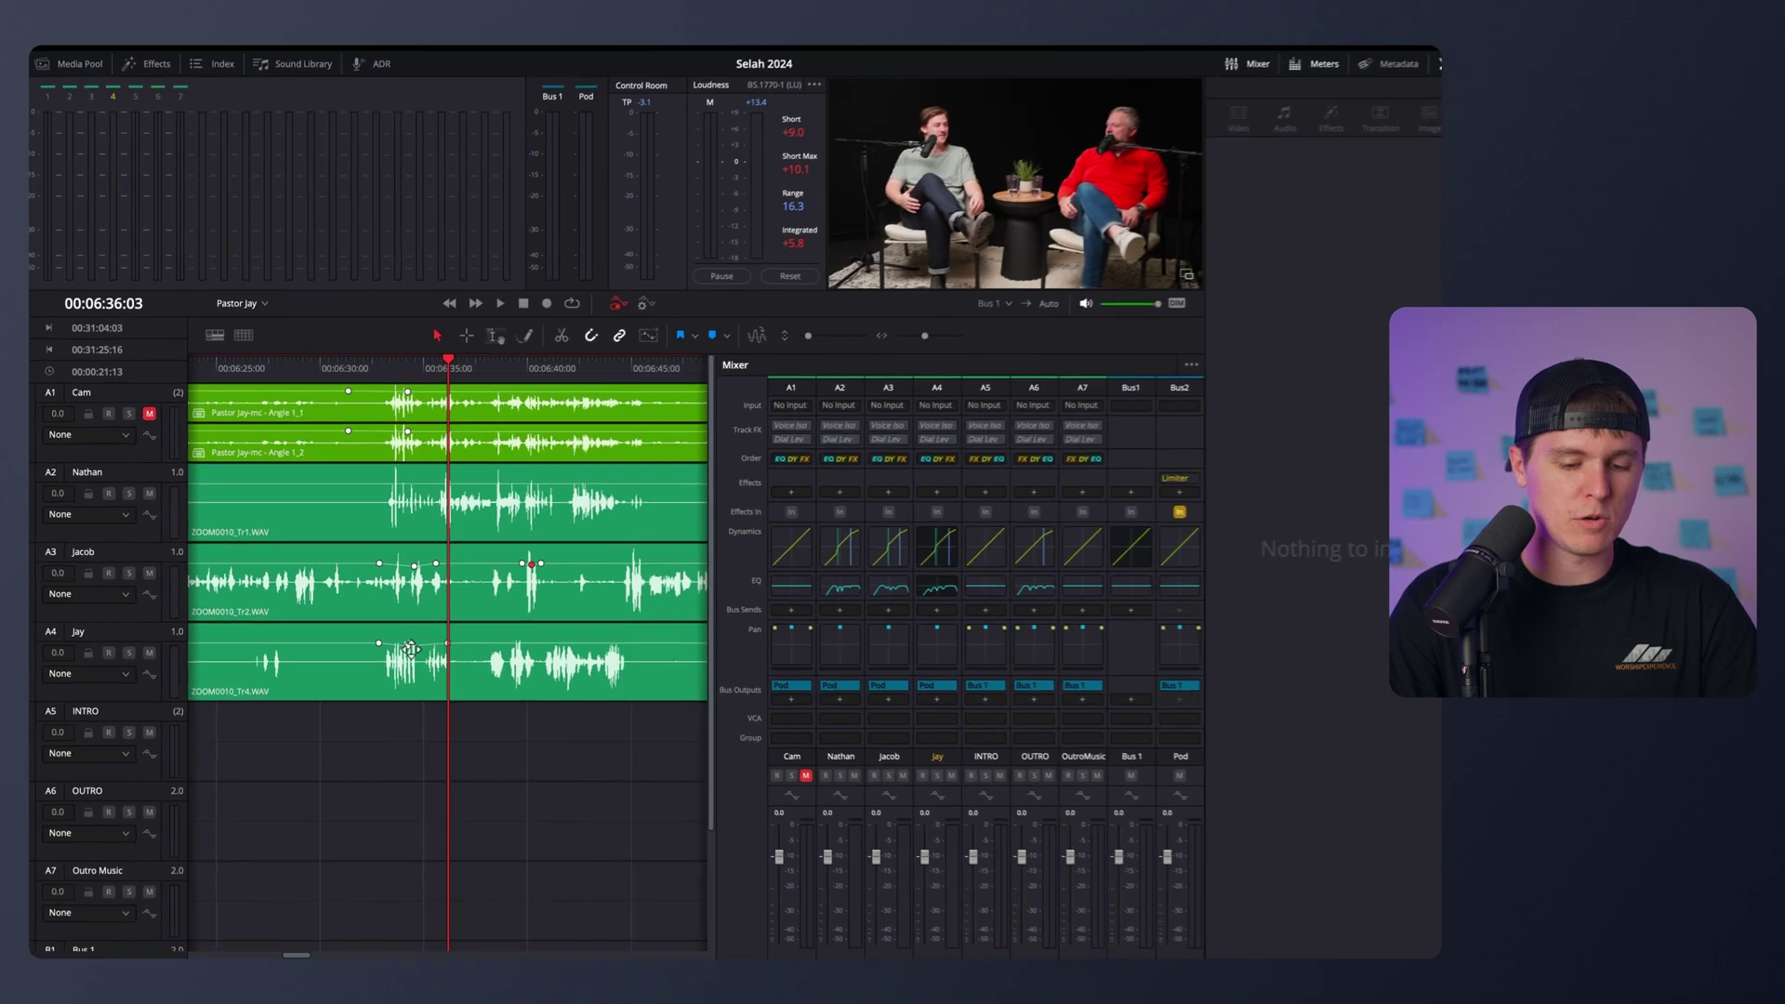
pyautogui.hscroll(2, 399, 642)
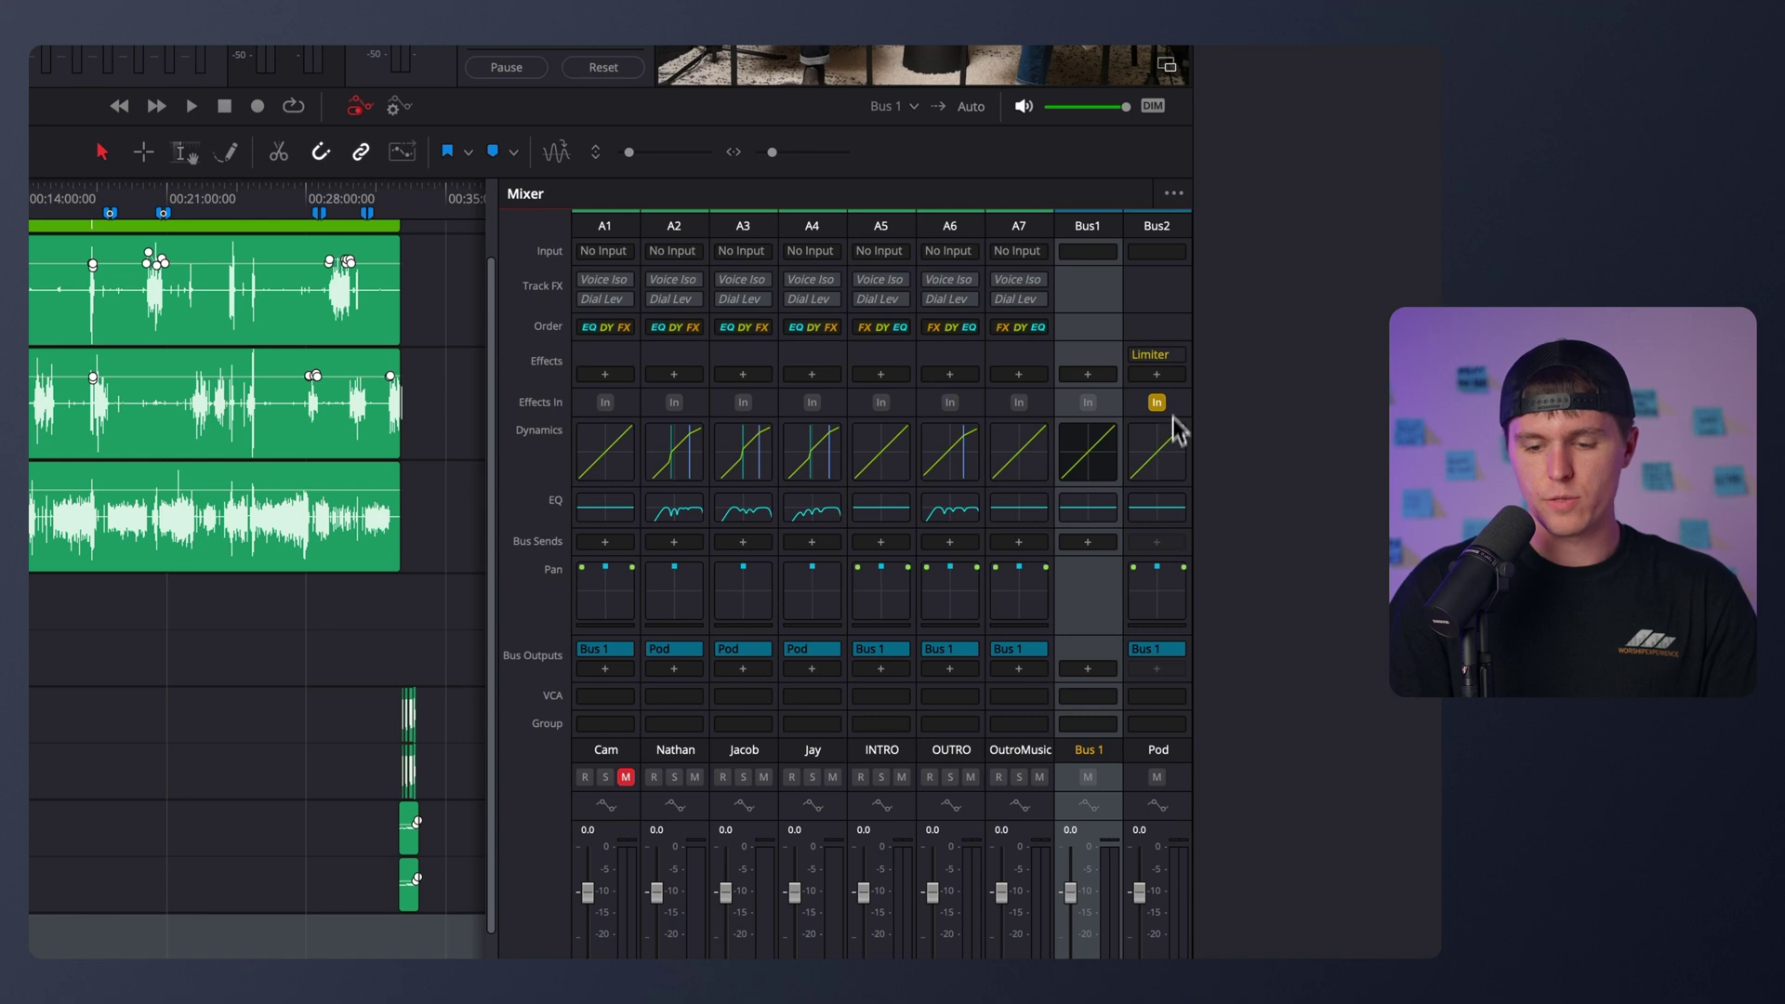
# Open the Limiter on the Pod bus, showing 5.0 input and a -3.0 dBTP ceiling.
pyautogui.click(1159, 355)
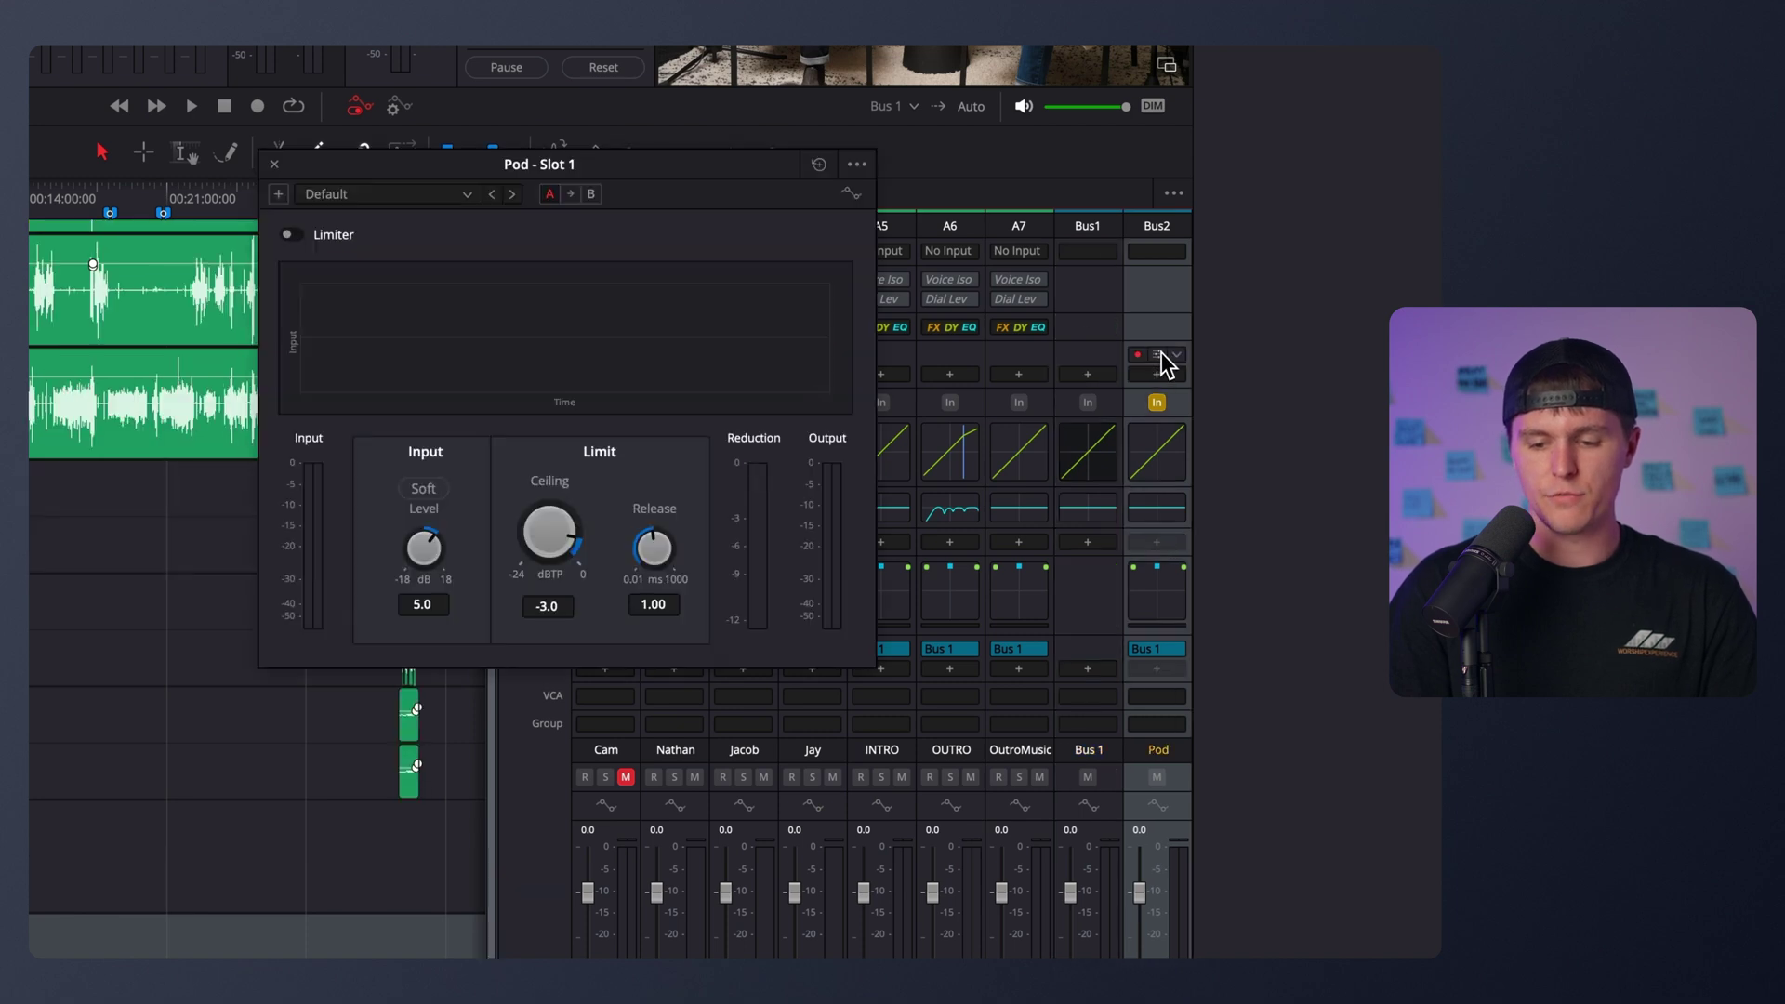